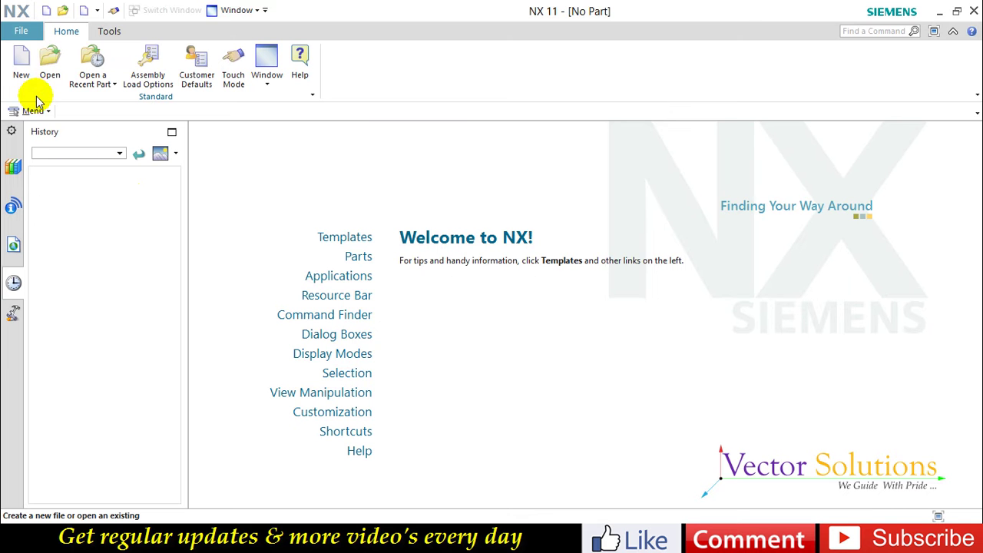
# Create a new part file named EX-38.prt from the Model template
pyautogui.click(21, 68)
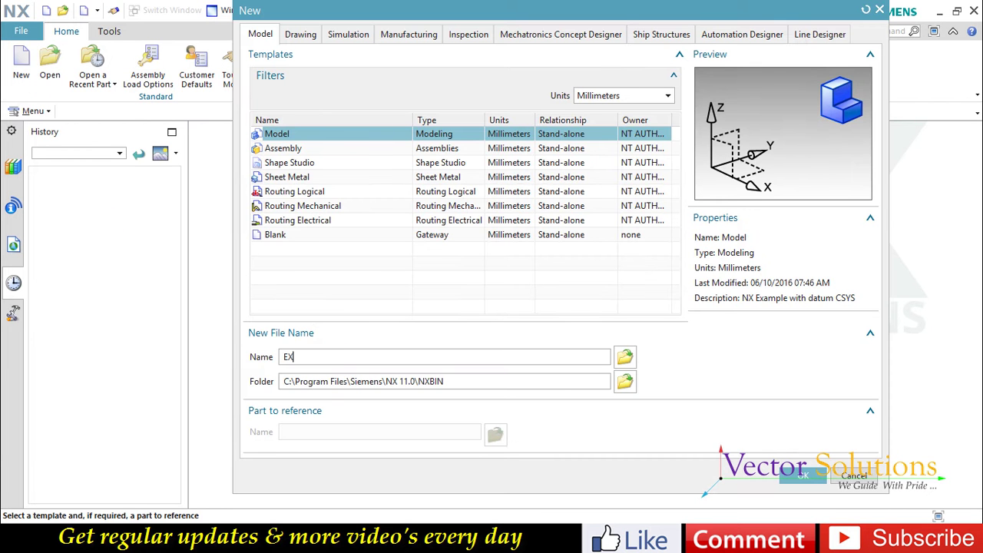
pyautogui.press('Return')
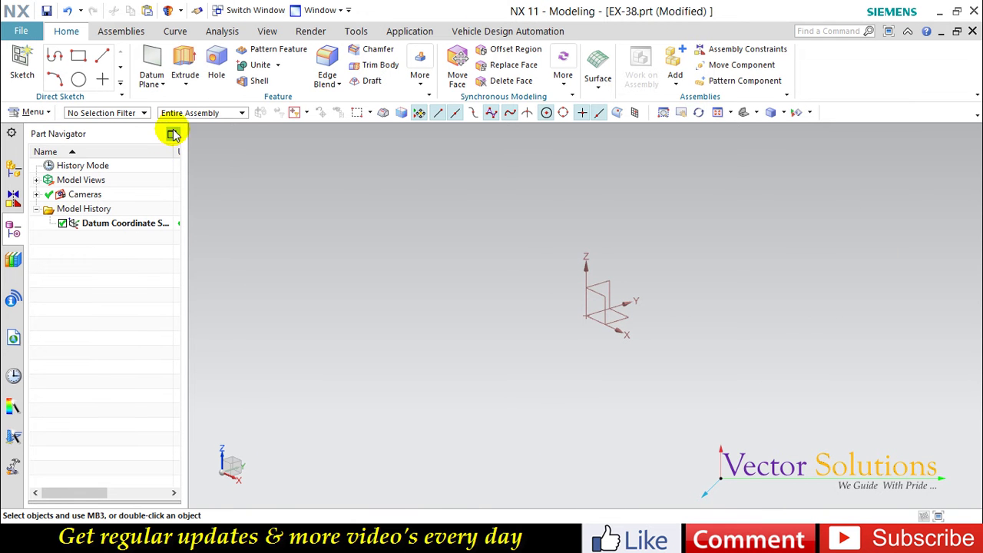
# Start a Revolve feature with its section sketched on the XY datum plane
pyautogui.click(186, 83)
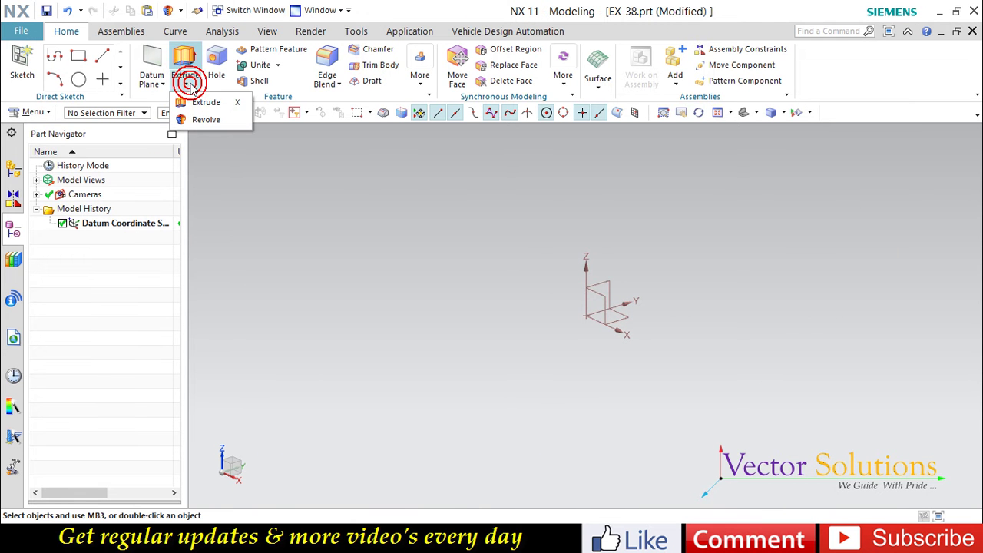
pyautogui.click(195, 122)
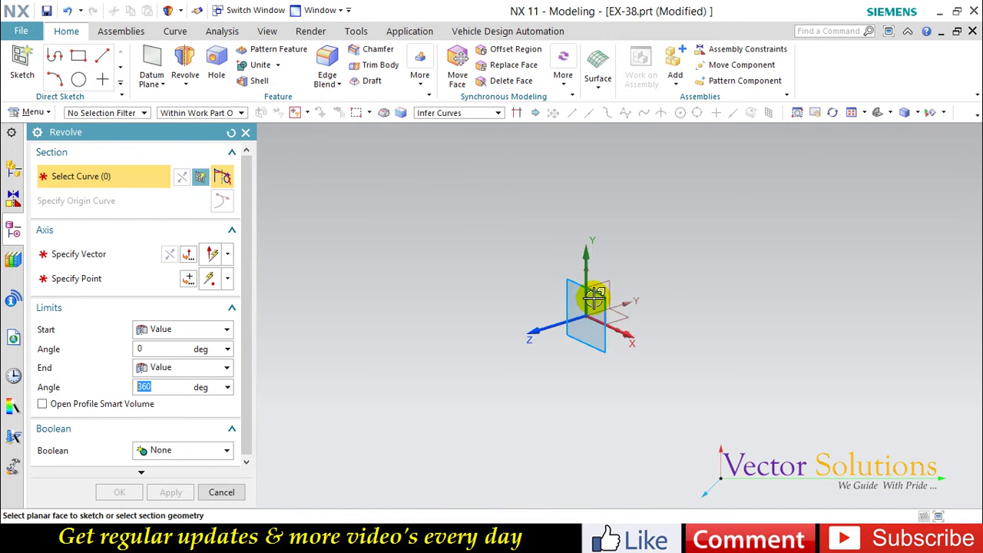
pyautogui.click(566, 295)
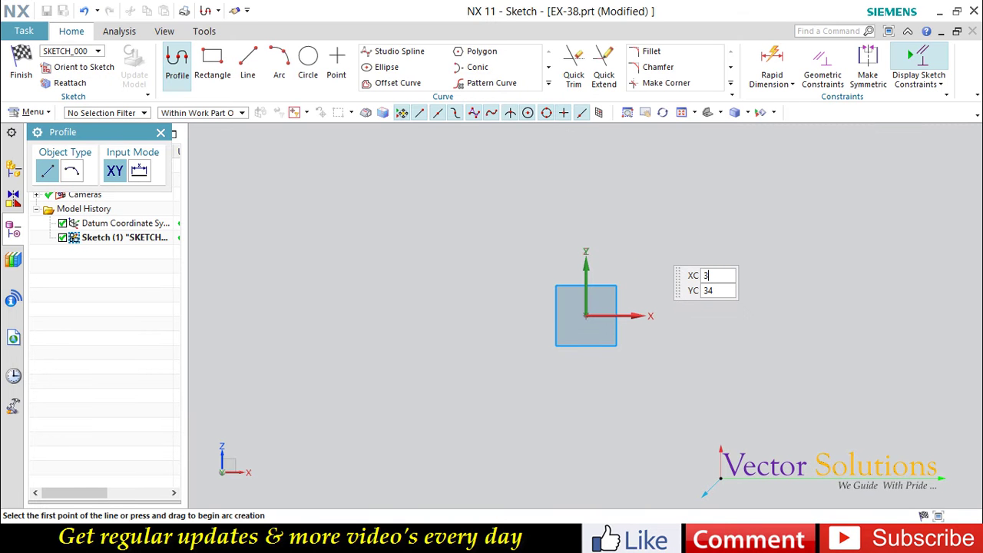
# Draw the profile from (30,0): a 50 mm base line, 11 mm rise and 40 mm return line
pyautogui.press('Return')
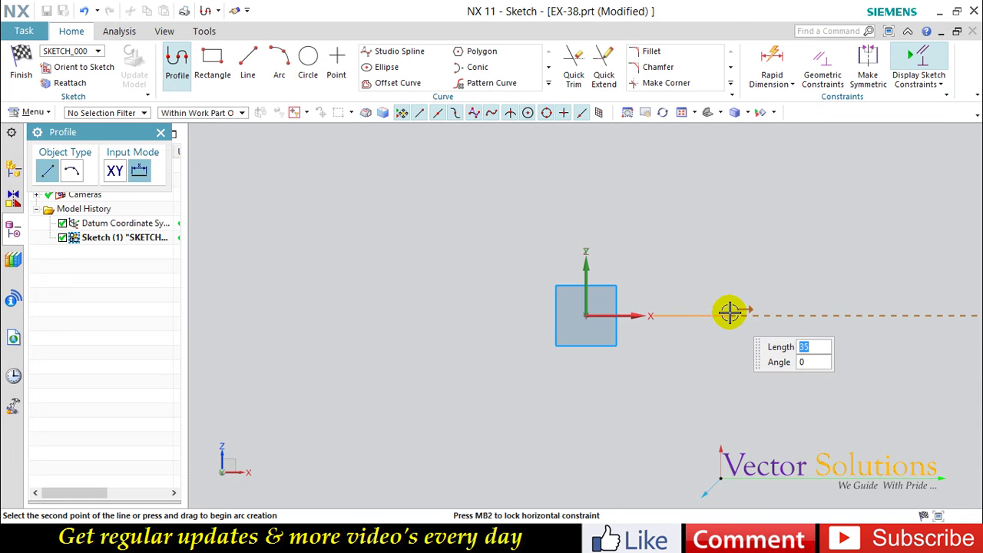
pyautogui.write('0')
pyautogui.press('Tab')
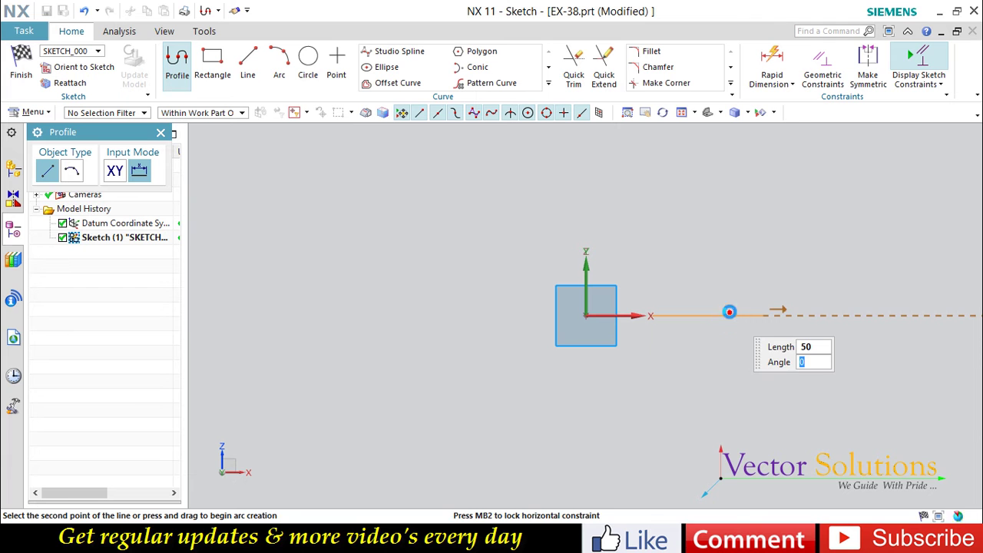
pyautogui.press('Return')
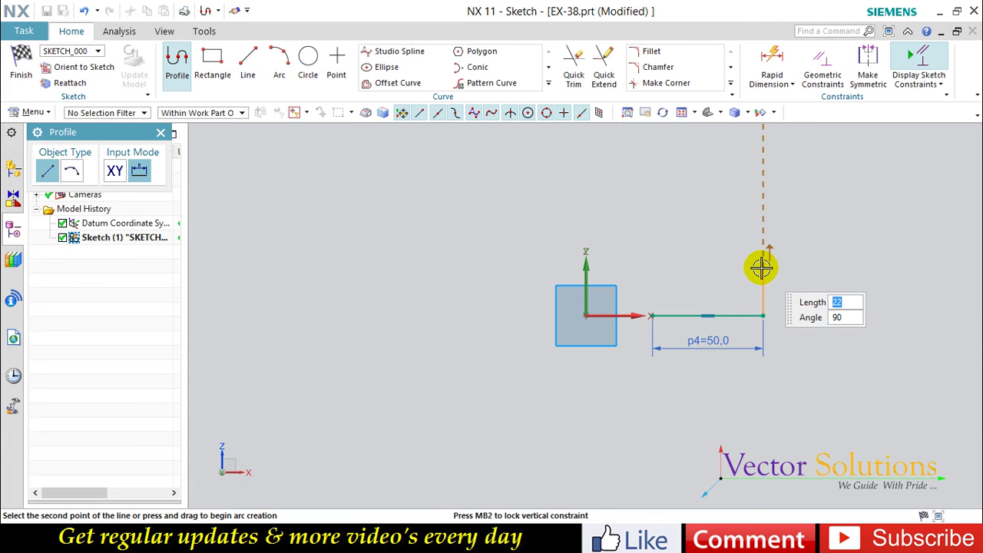
pyautogui.press('Return')
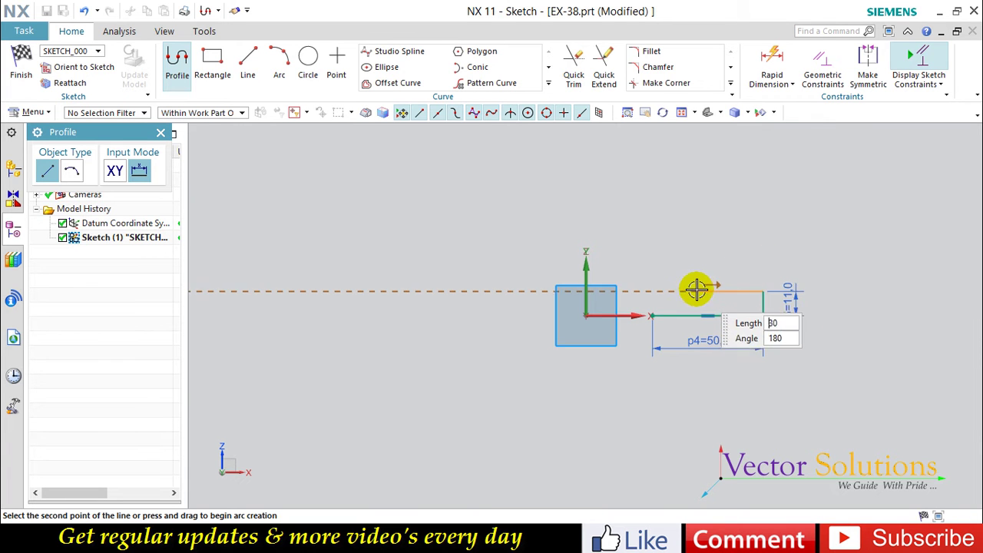
pyautogui.write('0')
pyautogui.press('Tab')
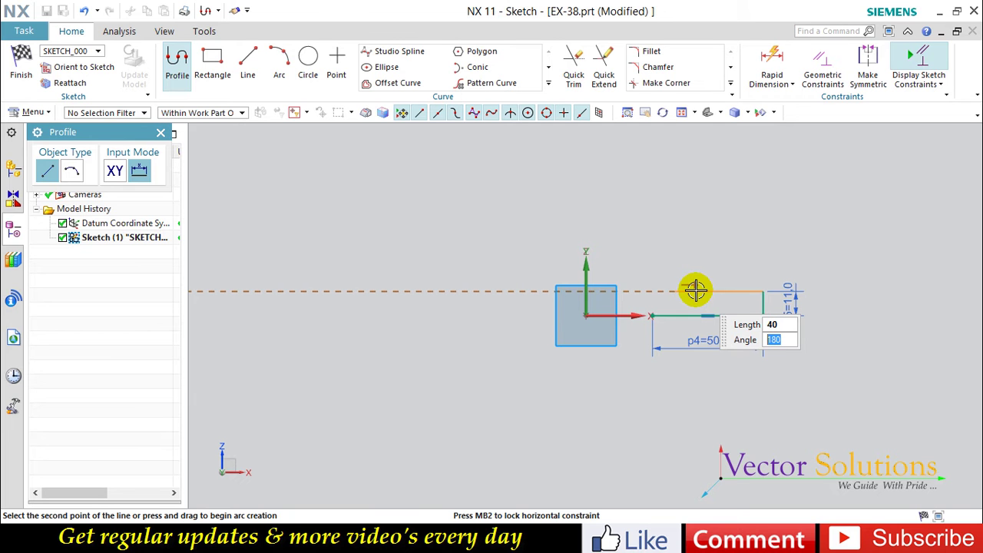
pyautogui.press('Return')
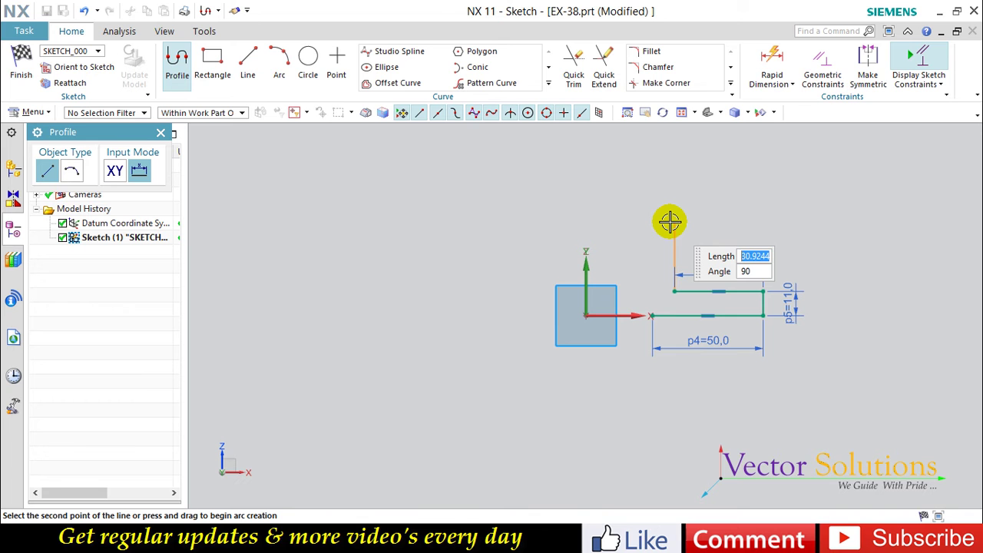
# Continue the profile with a 28 mm vertical line, 5 mm top segment and 10 mm drop
pyautogui.write('28')
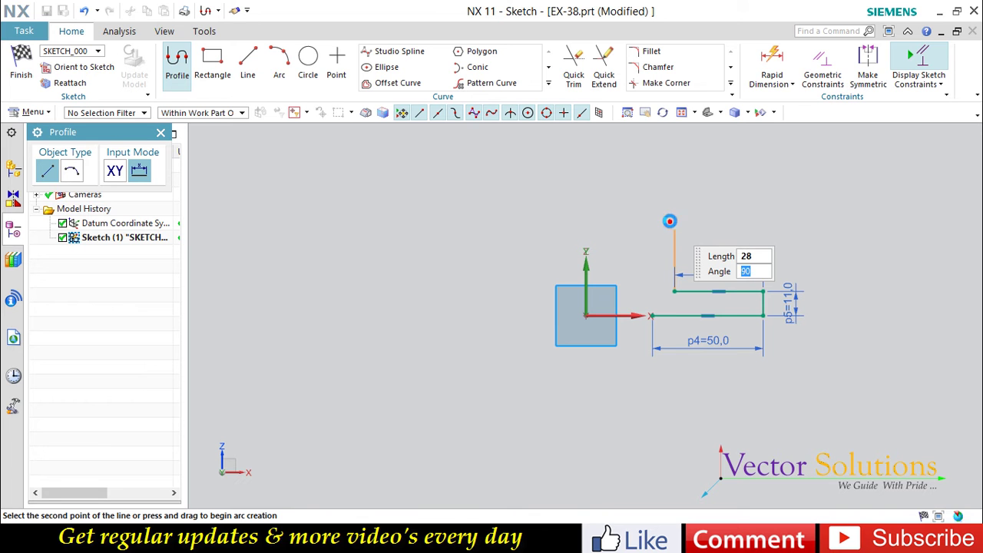
pyautogui.click(661, 226)
pyautogui.write('5')
pyautogui.press('Tab')
pyautogui.click(656, 226)
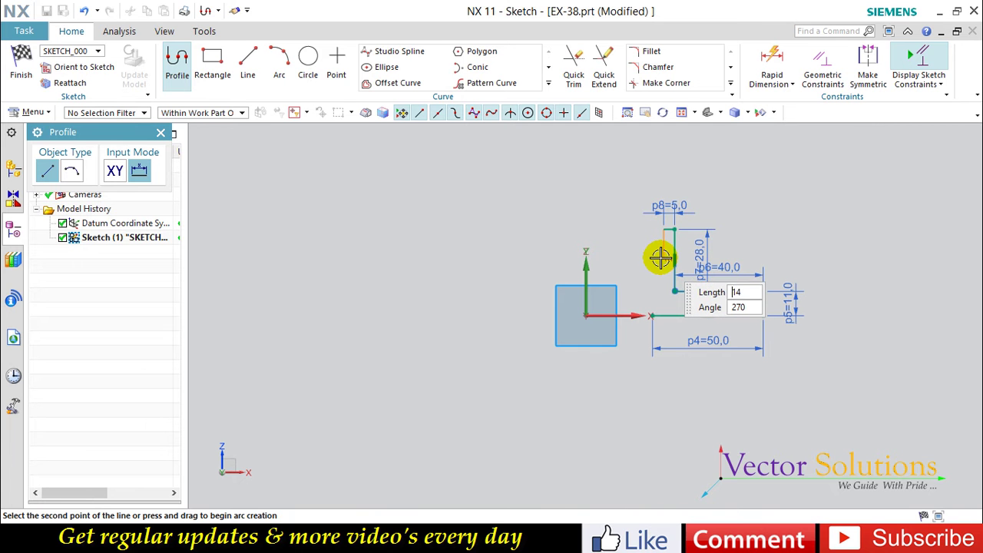
pyautogui.press('Tab')
pyautogui.click(660, 257)
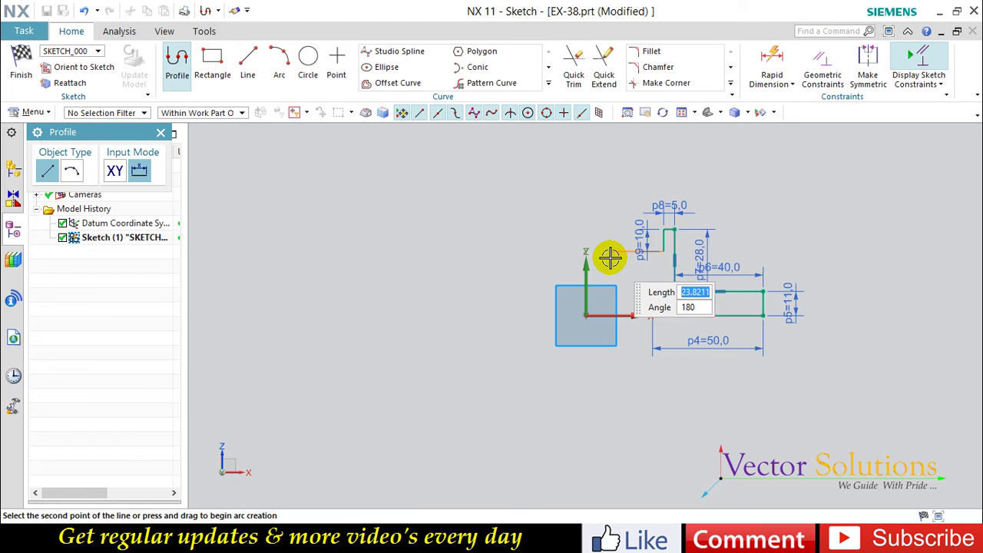
# Add the 20 mm leftward, 5 mm downward and 15 mm closing segments to close the outline
pyautogui.write('20')
pyautogui.press('Tab')
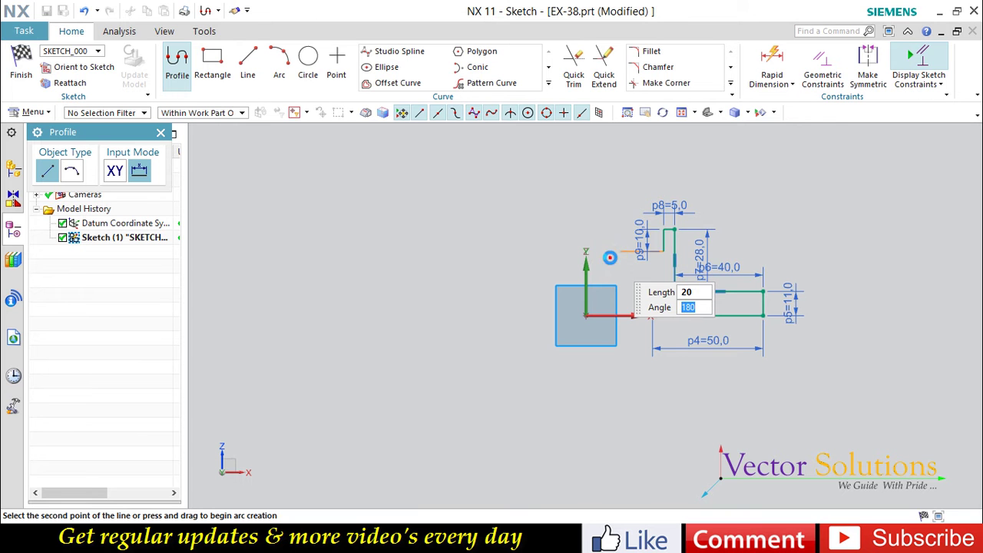
pyautogui.click(610, 265)
pyautogui.write('5')
pyautogui.press('Tab')
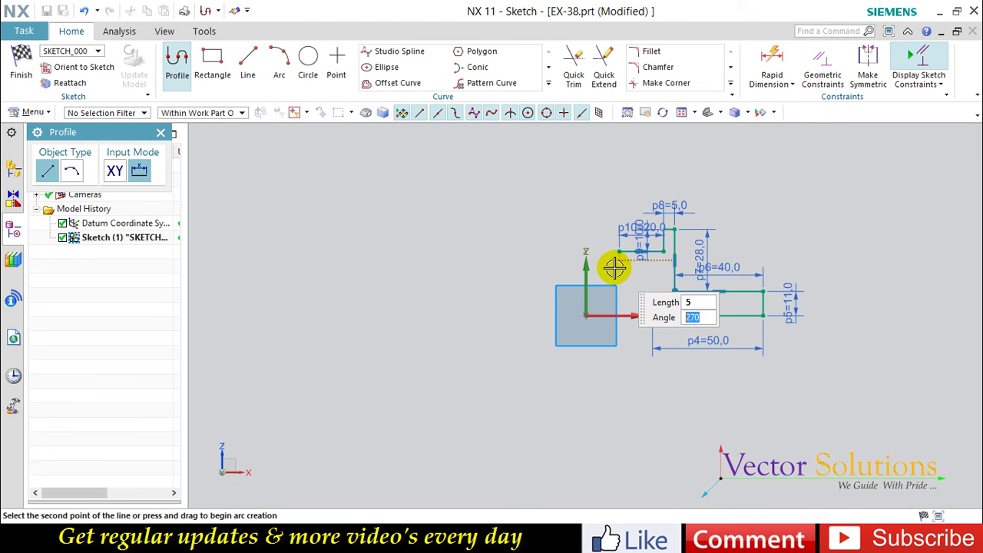
pyautogui.click(622, 264)
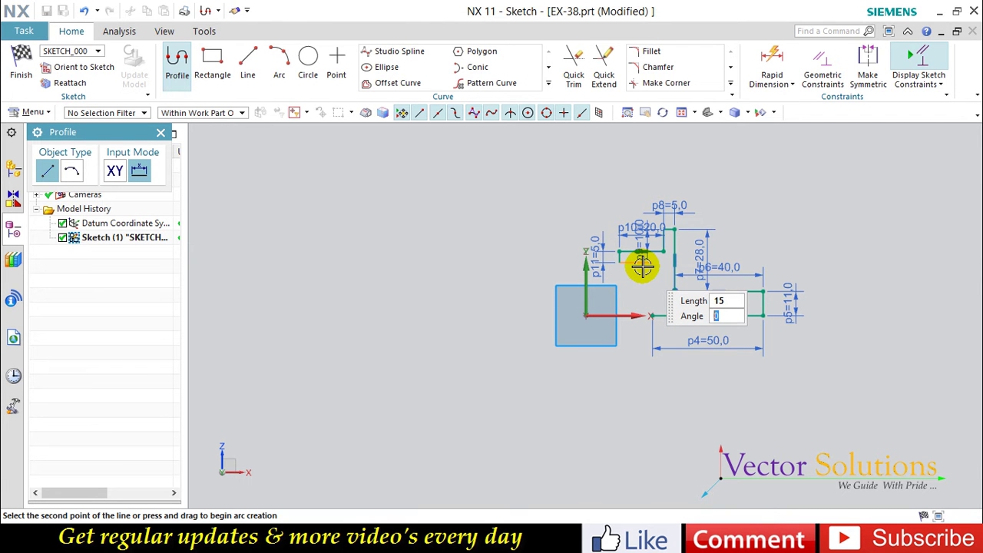
pyautogui.click(651, 315)
pyautogui.scroll(2, 764, 230)
# Delete the redundant p4 dimension from the profile sketch
pyautogui.press('Escape')
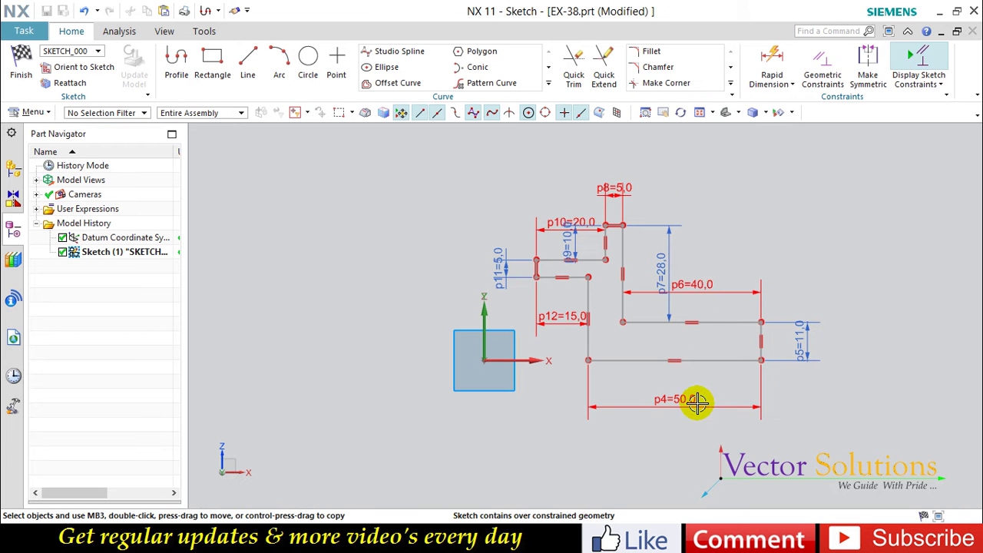
pyautogui.rightClick(691, 404)
pyautogui.click(728, 337)
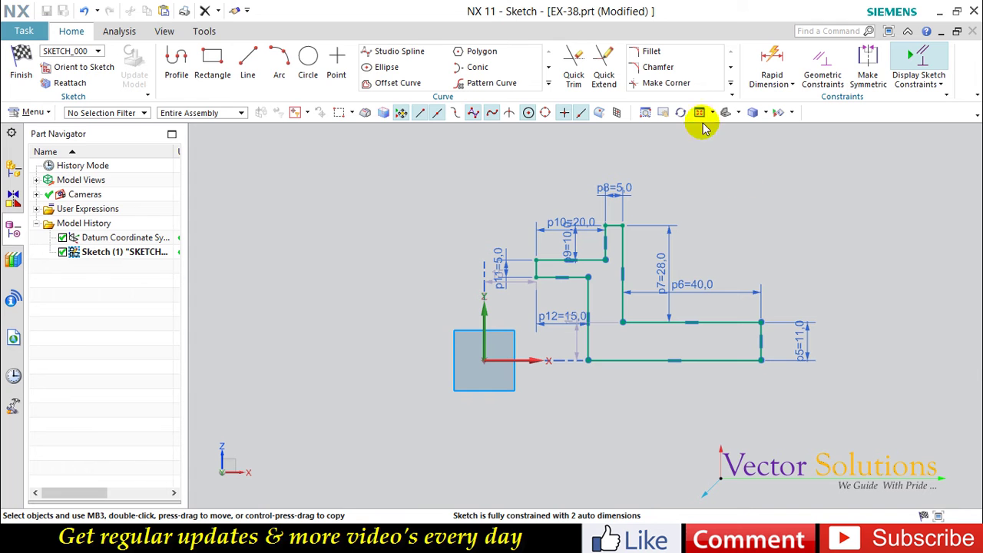
# Chamfer the profile's bottom-left corner by 2 mm and finish the sketch
pyautogui.click(658, 67)
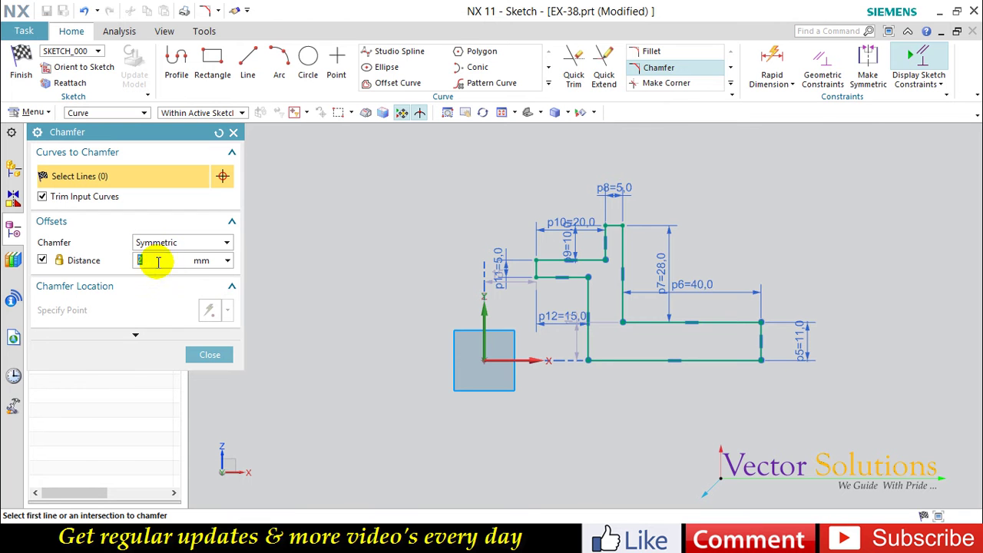
pyautogui.click(588, 361)
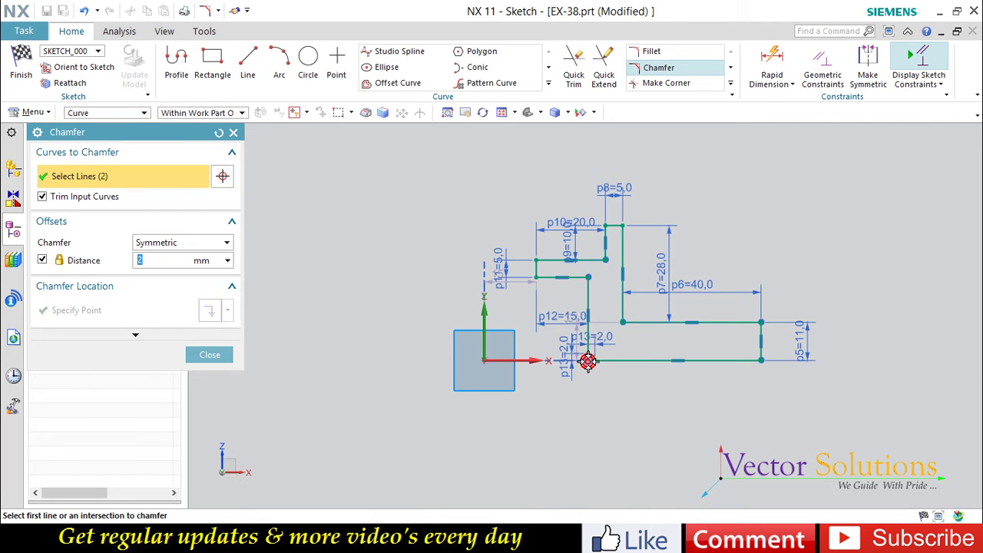
pyautogui.click(204, 355)
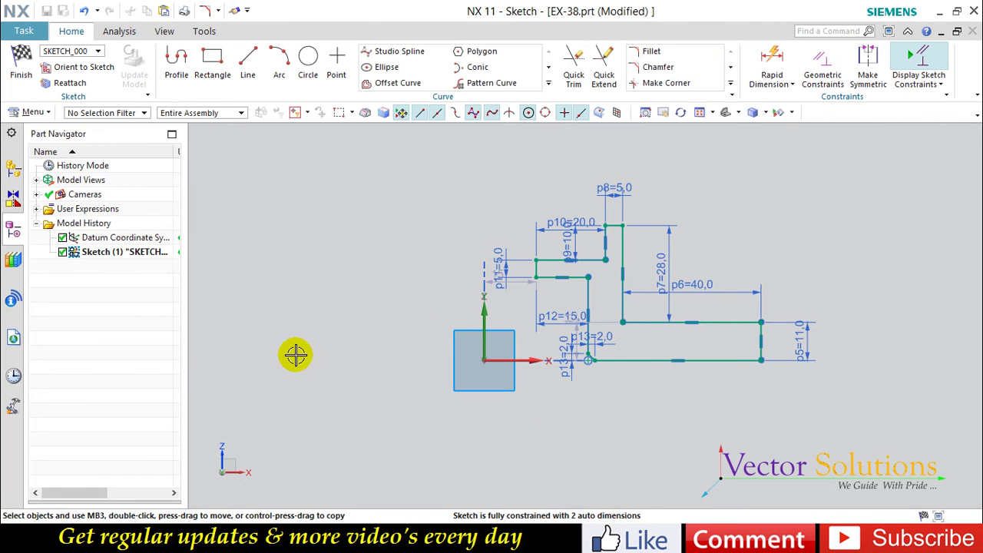
pyautogui.click(28, 68)
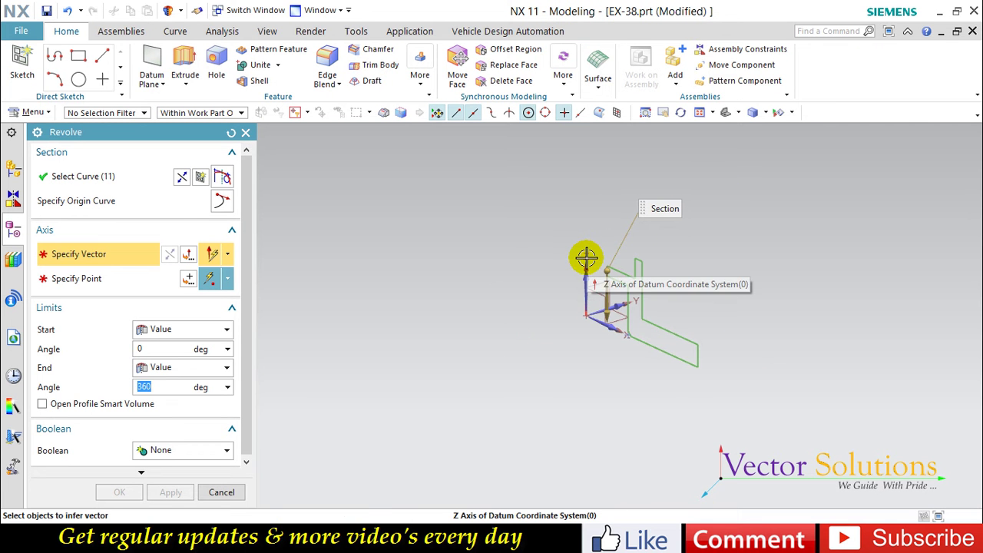
# Revolve the profile 360° about the Z axis through the datum origin
pyautogui.scroll(2, 582, 260)
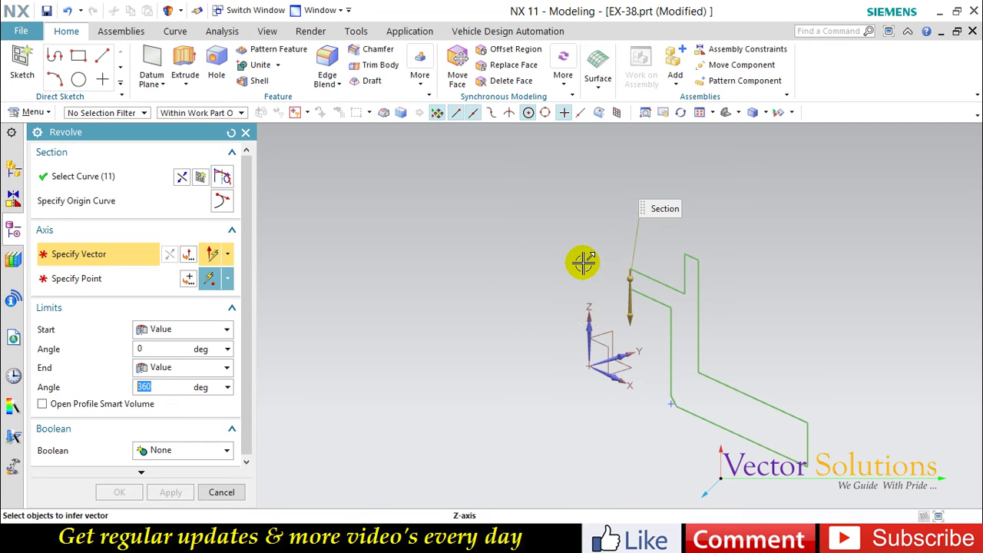
pyautogui.click(592, 312)
pyautogui.click(590, 367)
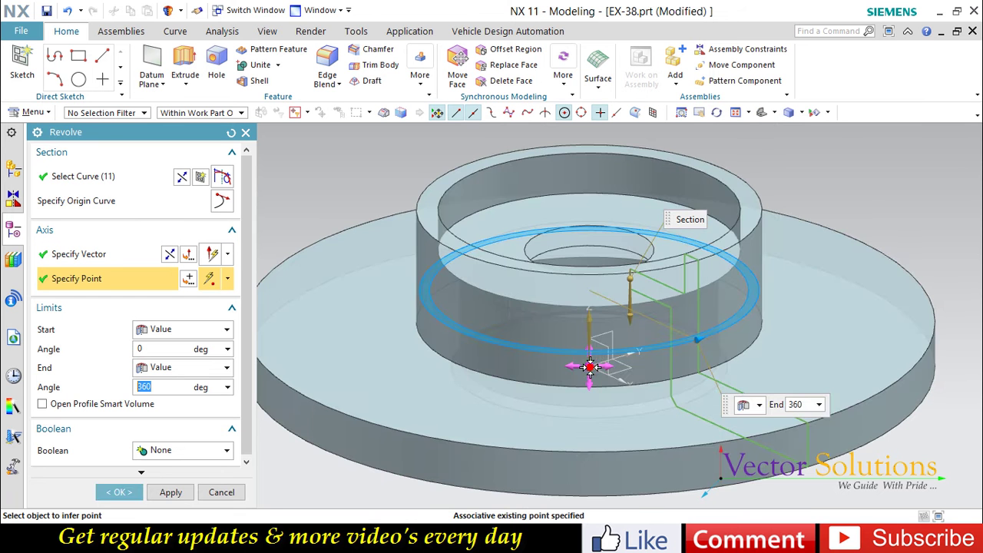
pyautogui.click(115, 493)
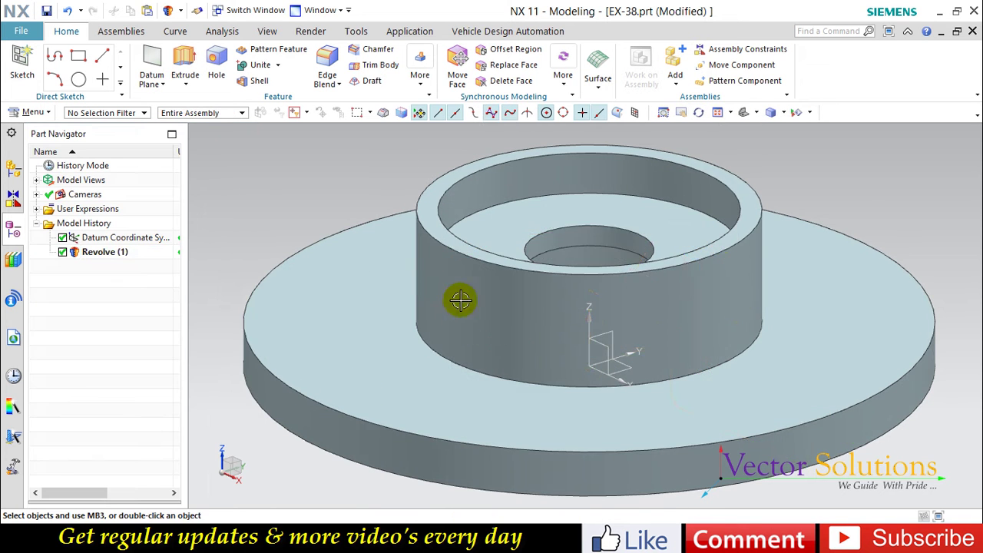
pyautogui.scroll(-2, 460, 300)
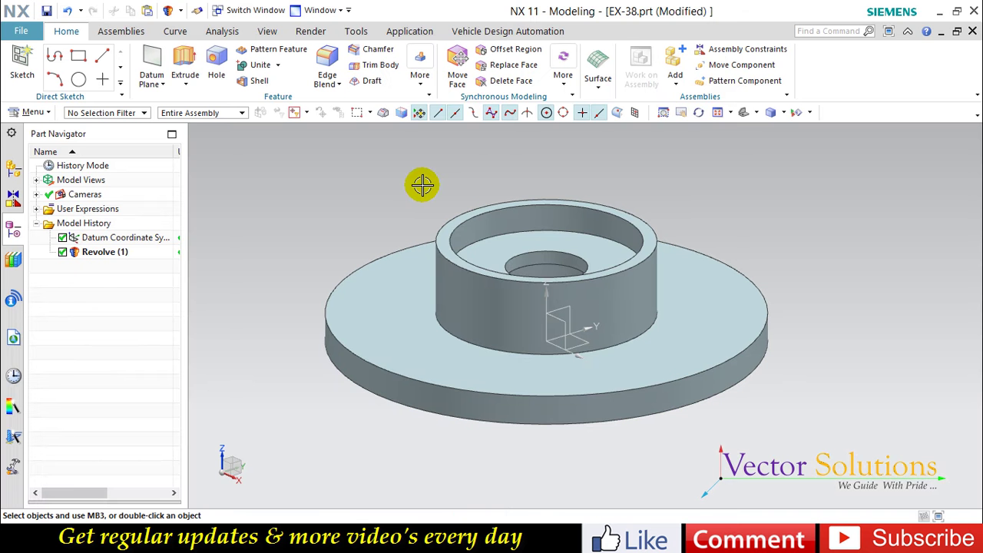
# Begin a cutting Extrude with a new sketch on the flange's top face, ready for circles
pyautogui.click(174, 48)
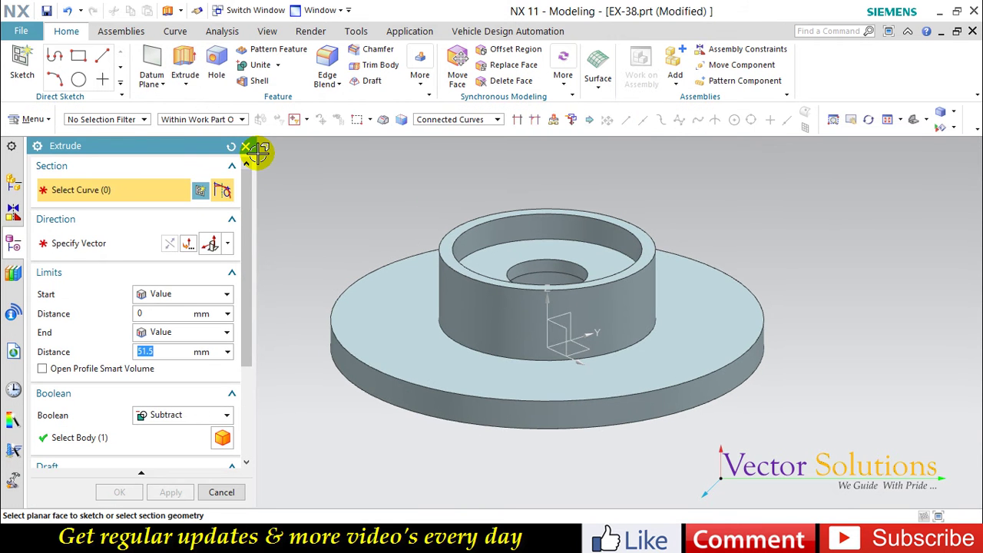
pyautogui.click(406, 275)
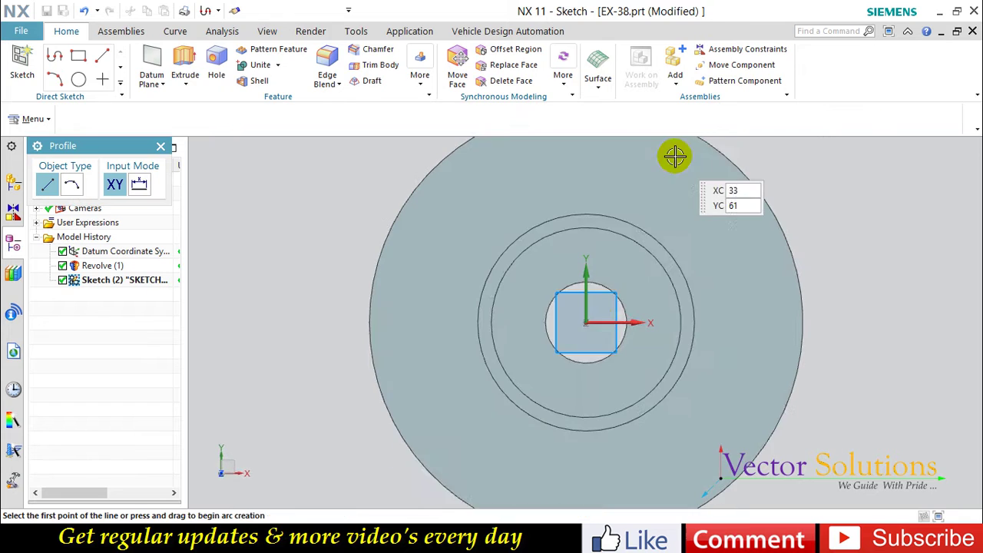
pyautogui.click(307, 55)
pyautogui.scroll(-2, 346, 279)
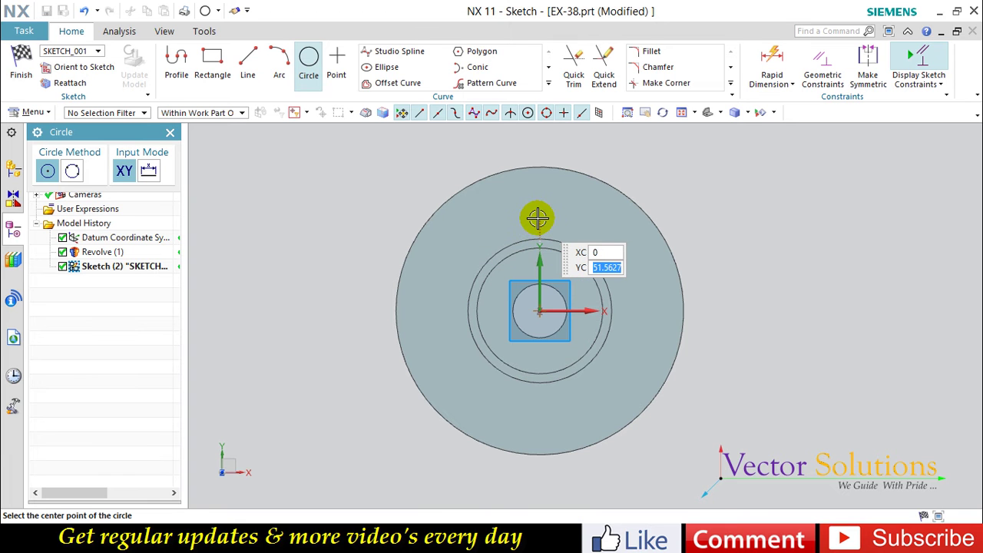
# Draw a Ø16 circle on the Y axis with a vertical line from its quadrant
pyautogui.click(538, 219)
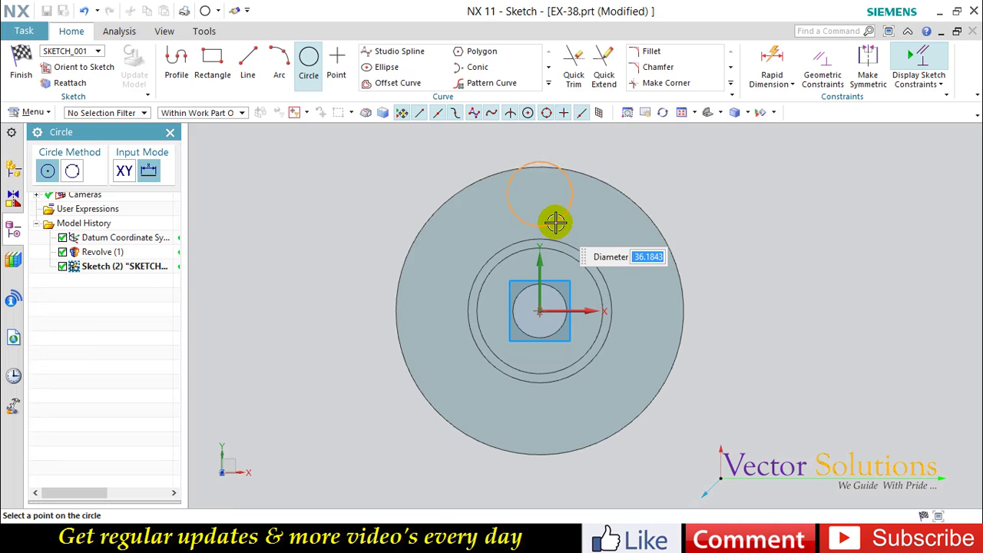
pyautogui.write('16')
pyautogui.press('Return')
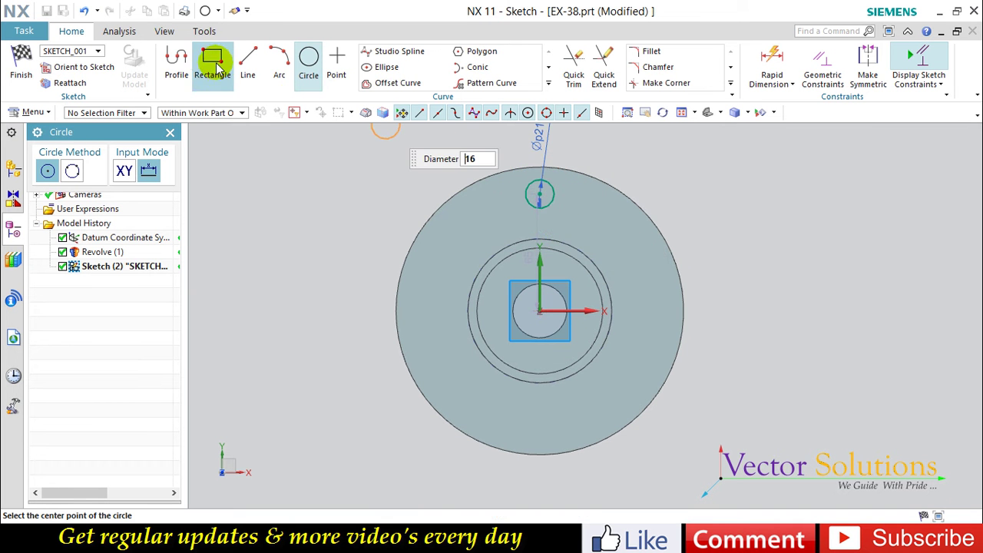
pyautogui.click(176, 62)
pyautogui.scroll(-2, 586, 158)
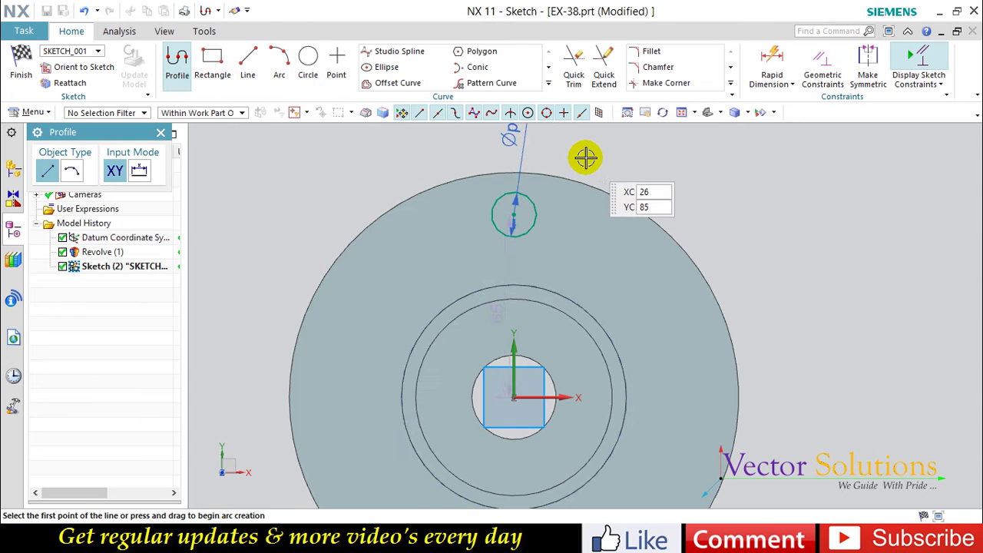
pyautogui.click(491, 216)
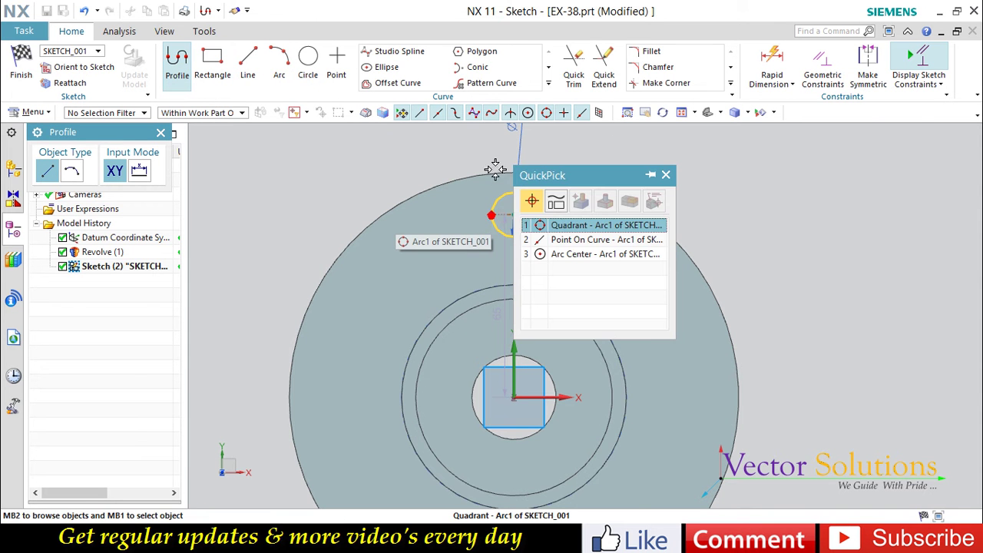
pyautogui.click(533, 223)
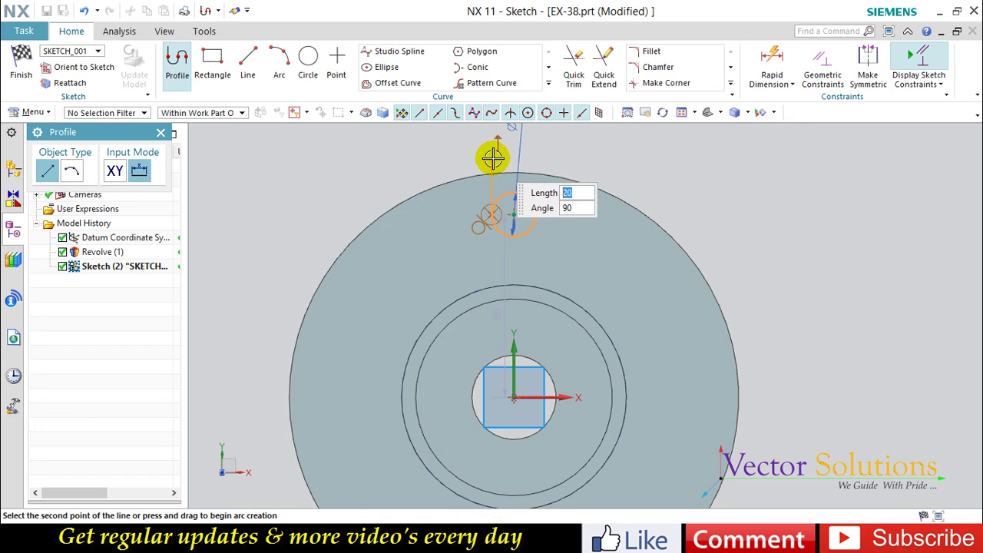
pyautogui.press('Escape')
pyautogui.scroll(2, 595, 169)
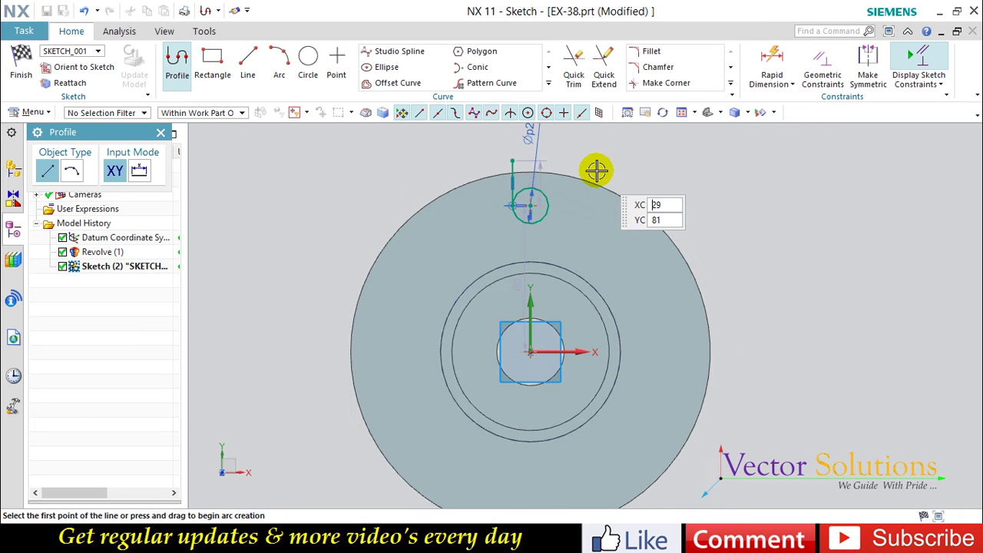
# Add a Ø160 circle at the origin and select the vertical line with the Curve filter
pyautogui.click(308, 62)
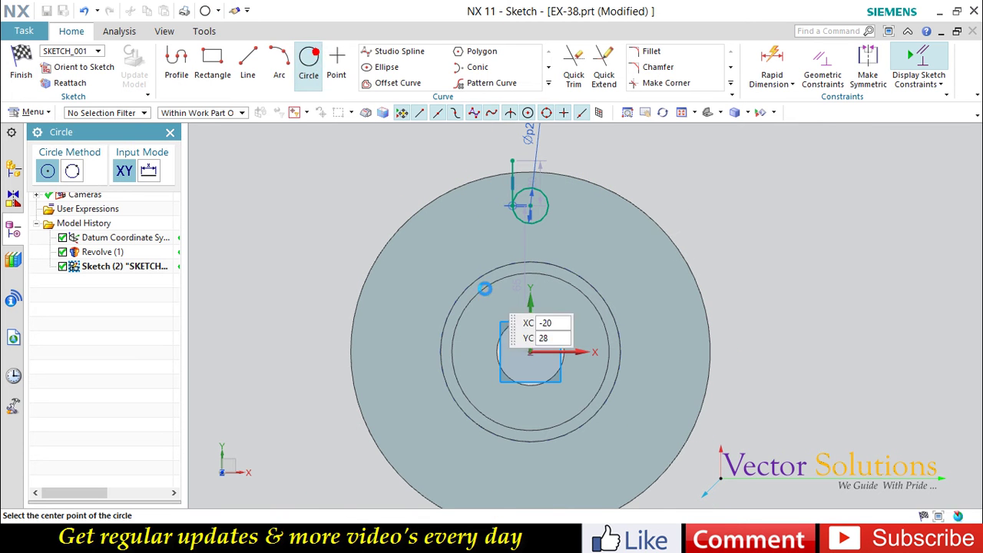
pyautogui.click(530, 352)
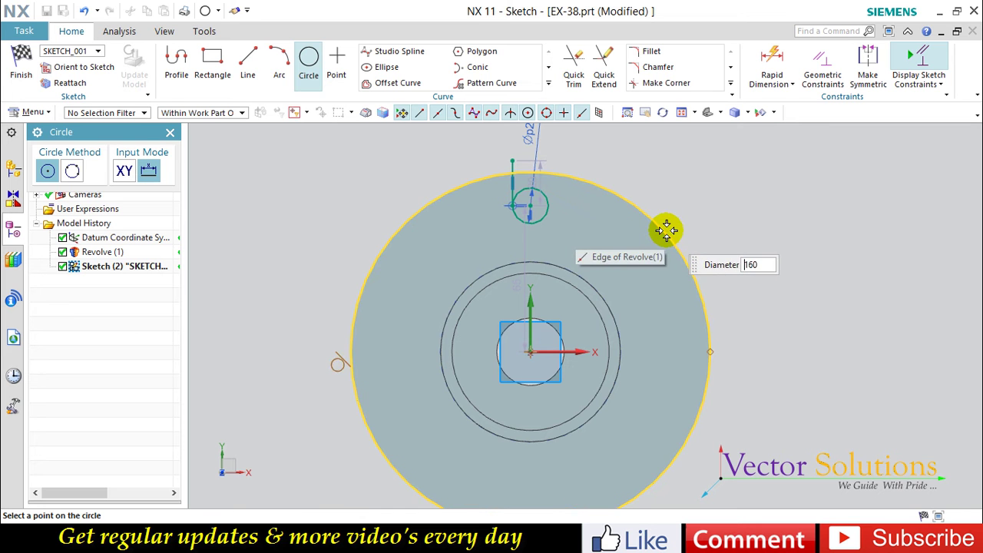
pyautogui.click(666, 231)
pyautogui.press('Escape')
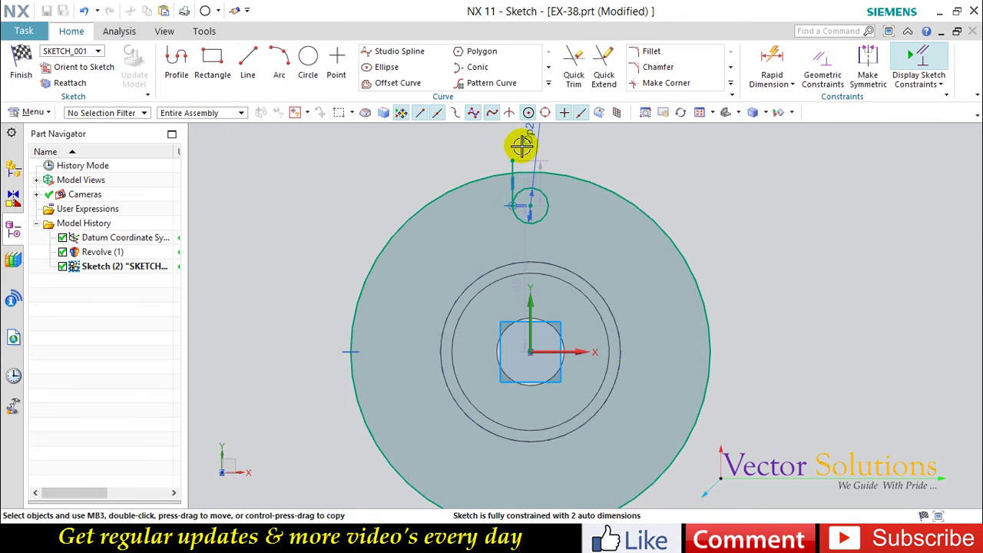
pyautogui.click(141, 113)
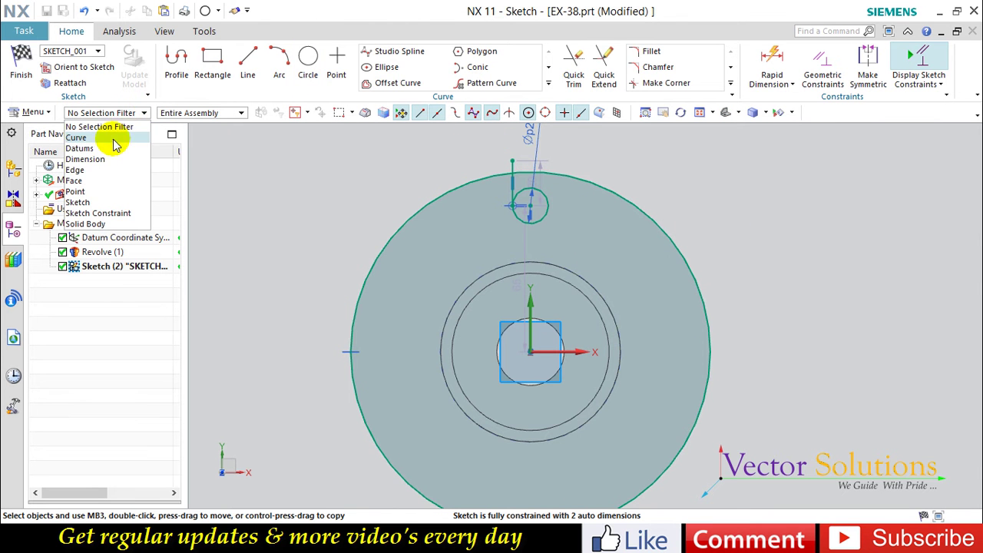
pyautogui.click(76, 138)
pyautogui.moveTo(479, 144); pyautogui.dragTo(522, 219)
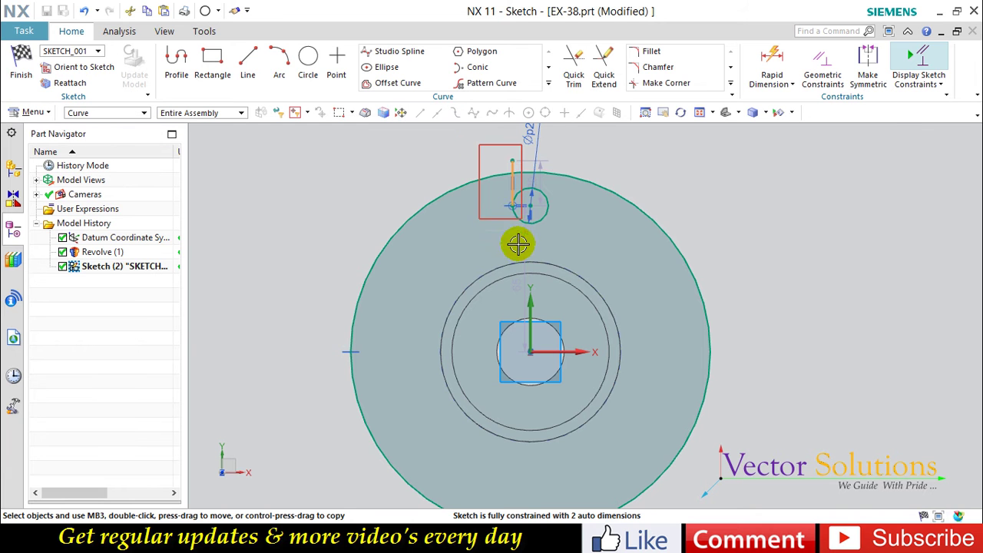
# Mirror the vertical line about the sketch's vertical axis
pyautogui.click(548, 84)
pyautogui.click(391, 99)
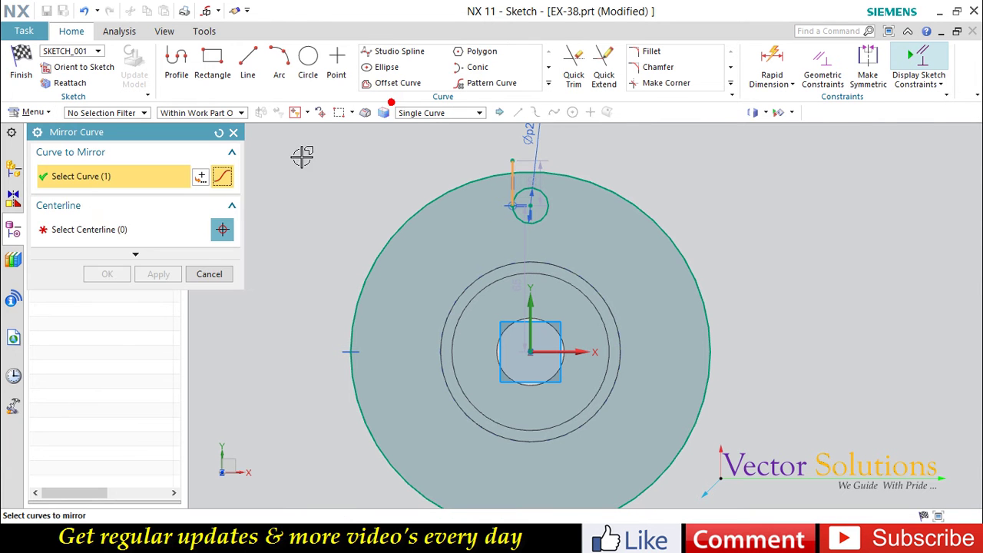
pyautogui.click(97, 229)
pyautogui.click(528, 303)
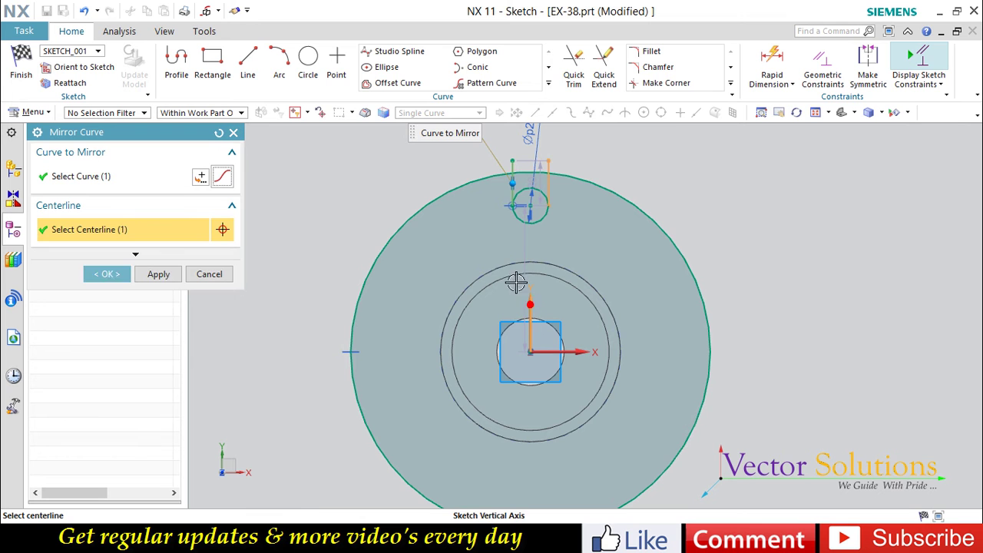
pyautogui.click(107, 274)
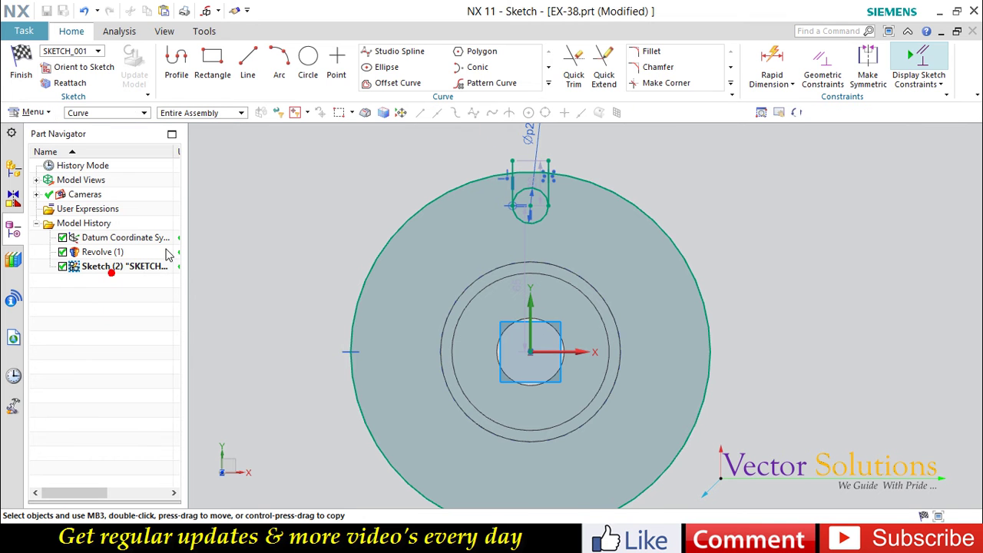
# Quick Trim the excess arc and line ends into a U-shaped slot and select its four curves
pyautogui.click(577, 61)
pyautogui.moveTo(578, 165)
pyautogui.mouseDown()
pyautogui.moveTo(474, 161)
pyautogui.moveTo(443, 173)
pyautogui.mouseUp()
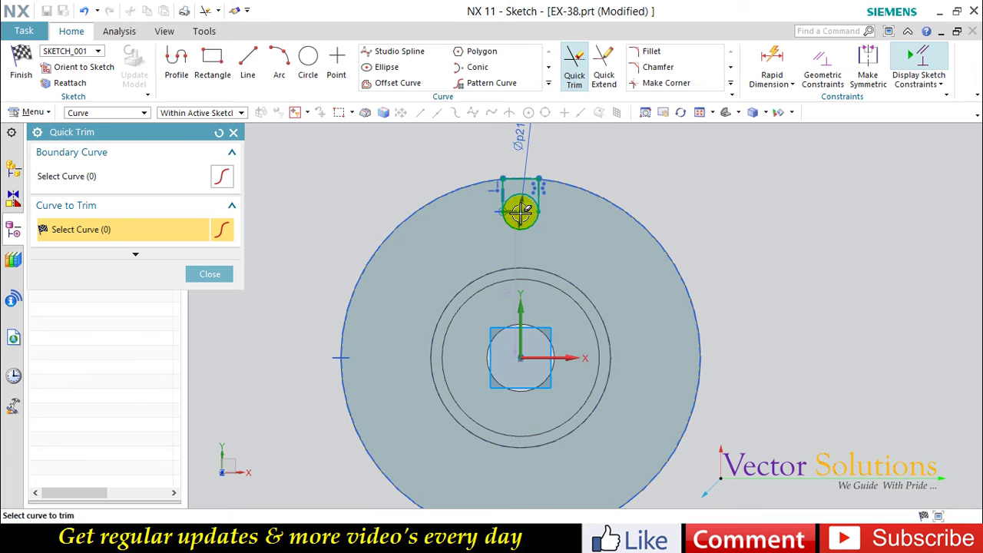
pyautogui.scroll(1, 521, 212)
pyautogui.middleClick(530, 190)
pyautogui.moveTo(458, 139); pyautogui.dragTo(564, 237)
# Pattern the slot circularly about the origin, count 4 at 90° pitch, and finish the sketch
pyautogui.click(546, 83)
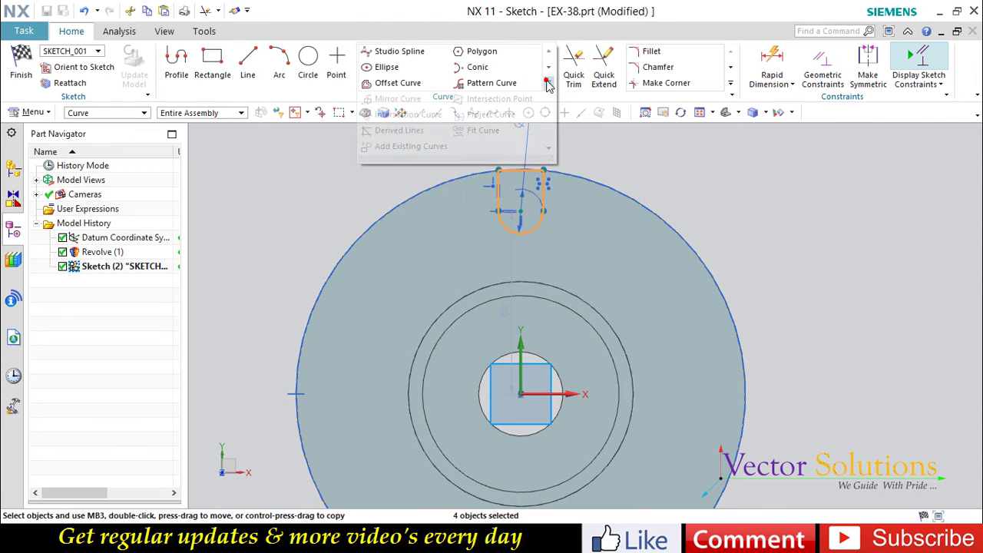
pyautogui.click(509, 85)
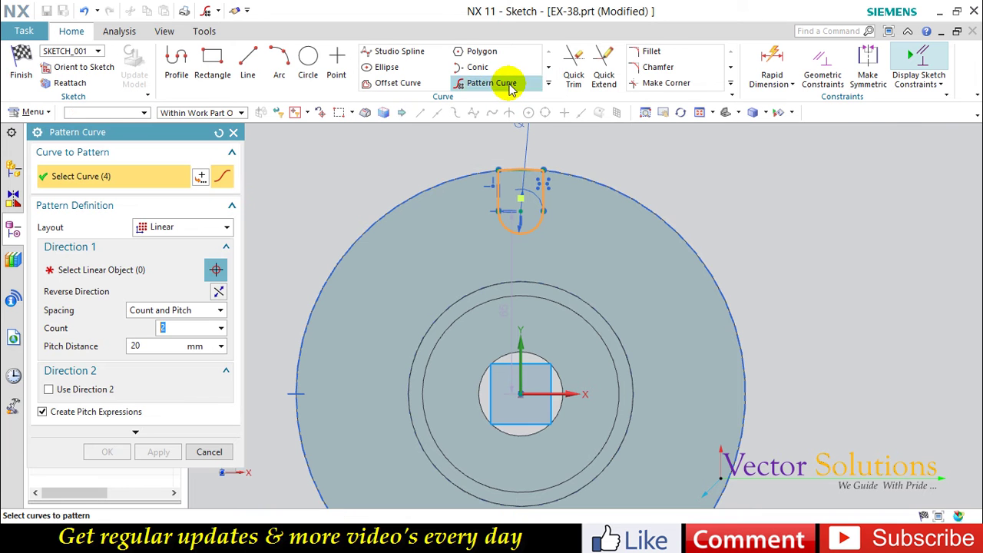
pyautogui.click(202, 227)
pyautogui.click(154, 259)
pyautogui.click(119, 281)
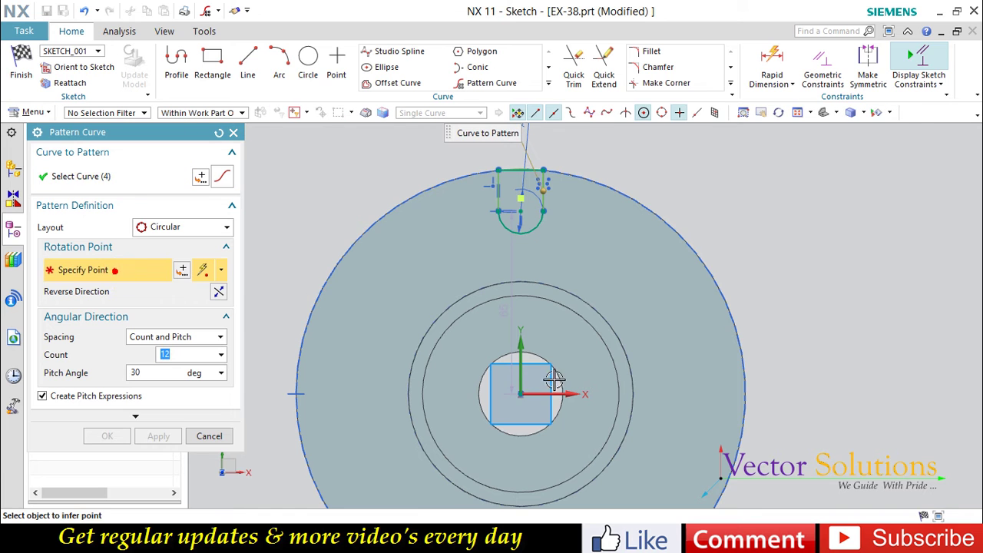
pyautogui.click(522, 393)
pyautogui.write('4')
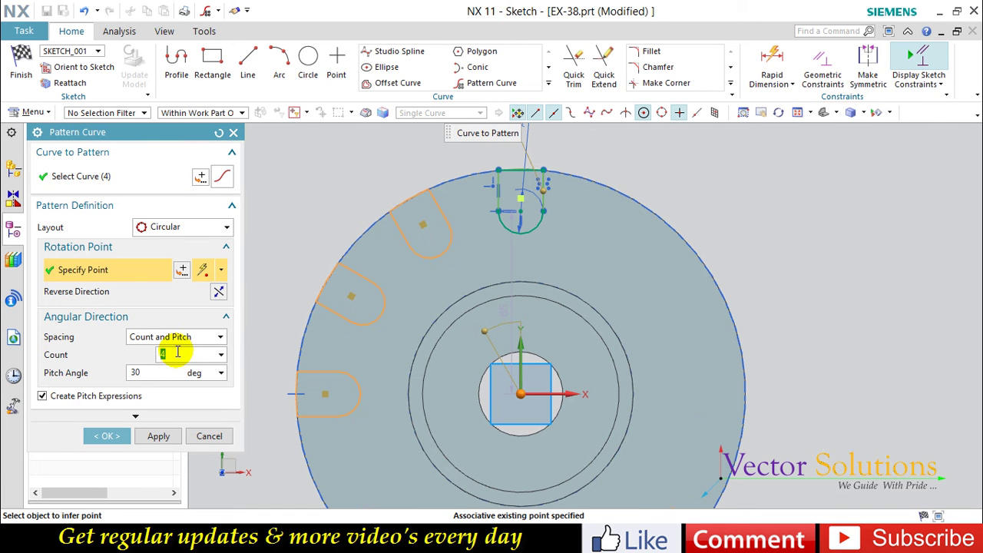
pyautogui.click(153, 373)
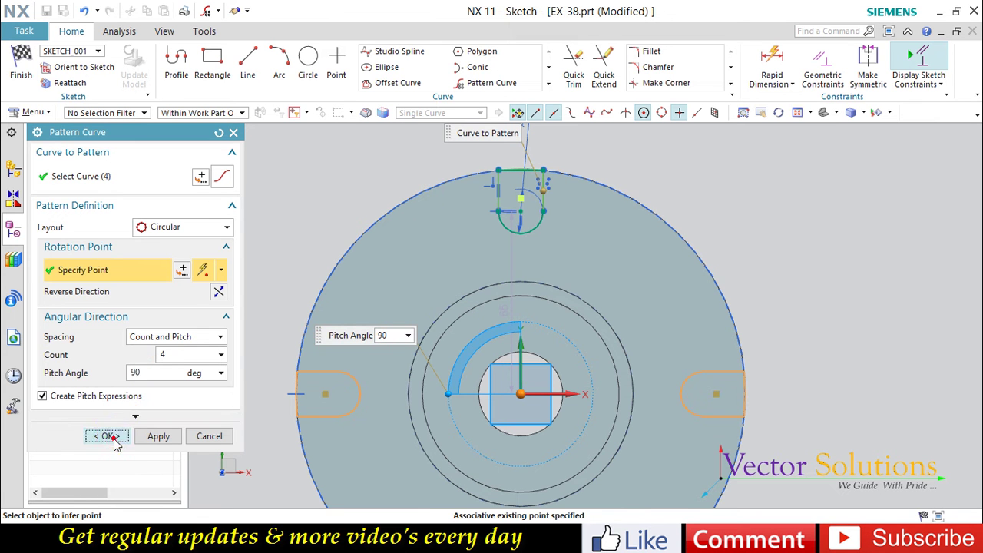
pyautogui.click(107, 435)
pyautogui.click(21, 65)
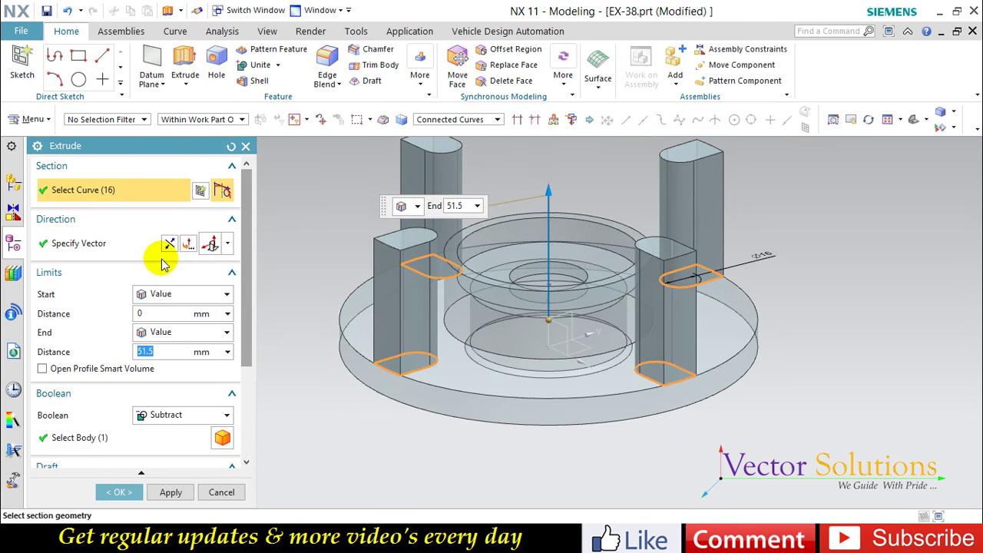
# Reverse the extrude and subtract from Start 11 to End 0 to cut the slots
pyautogui.click(169, 244)
pyautogui.click(163, 352)
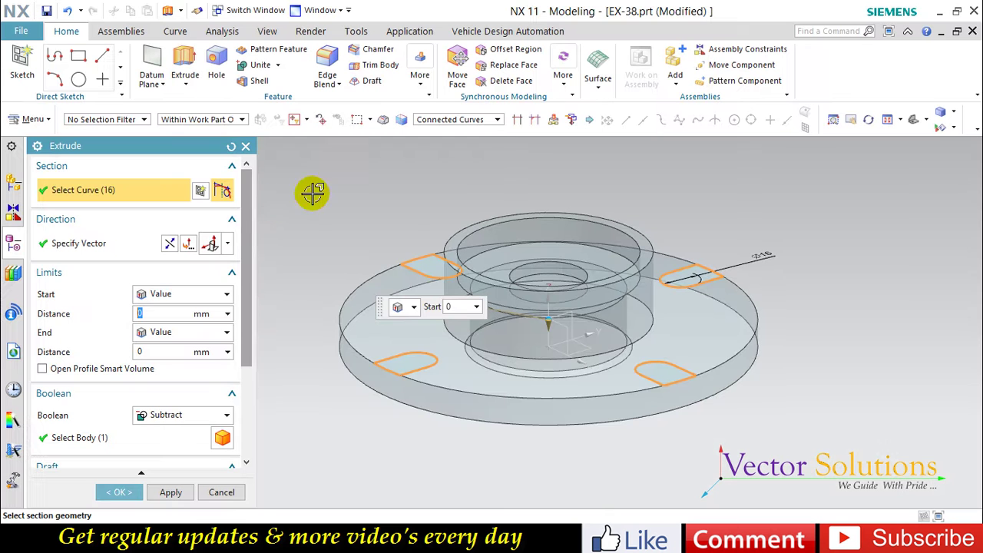
pyautogui.press('Return')
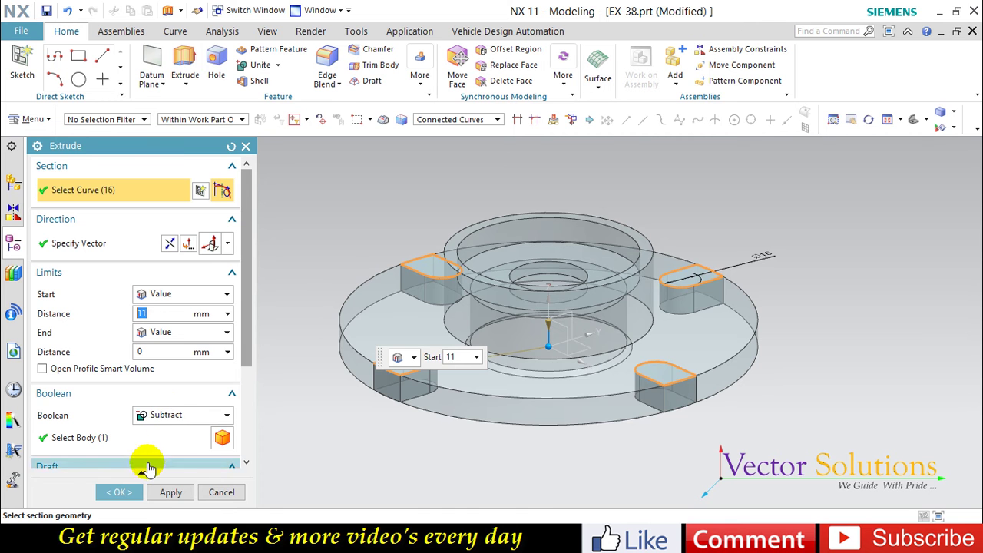
pyautogui.click(135, 493)
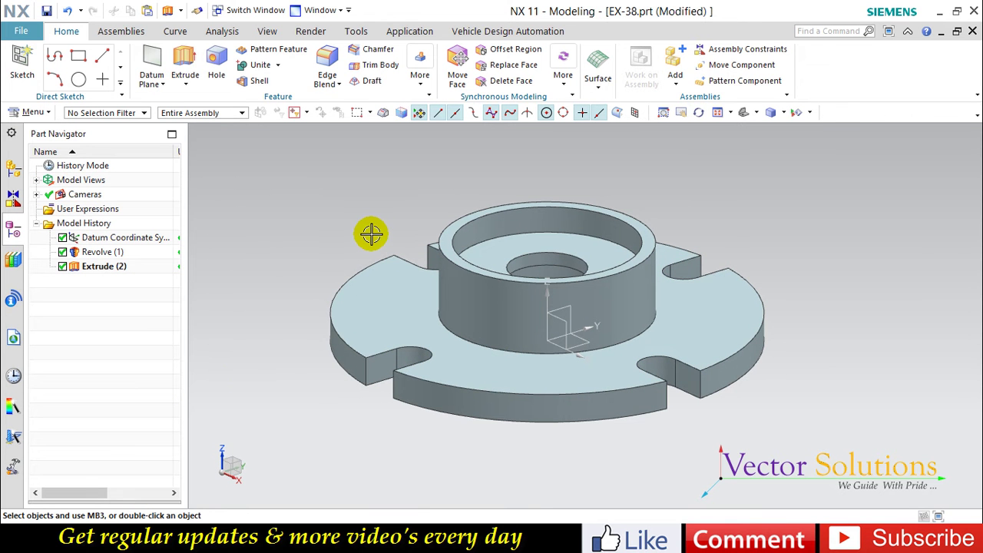
# Start an extrude and place Sketch (3) on the face inside the hub
pyautogui.click(185, 57)
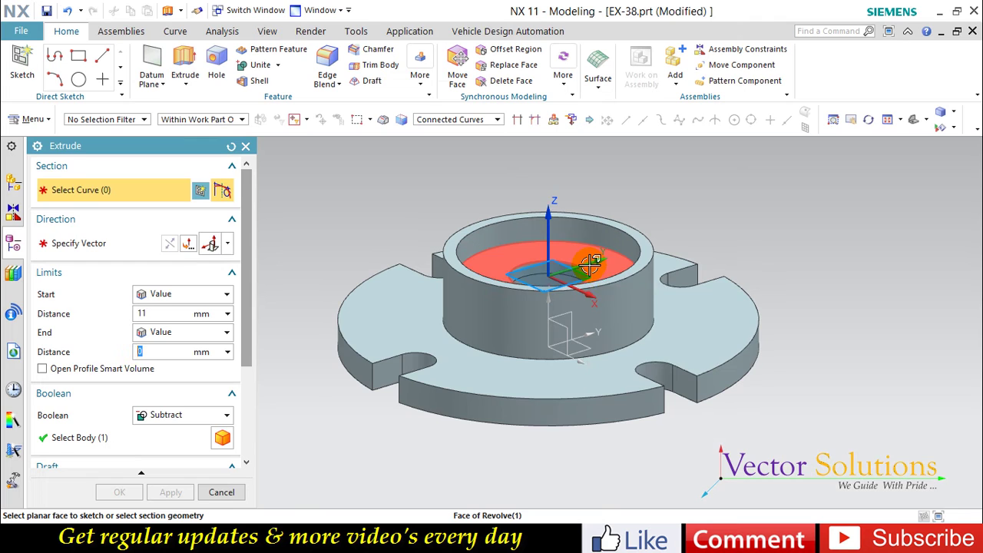
pyautogui.click(457, 350)
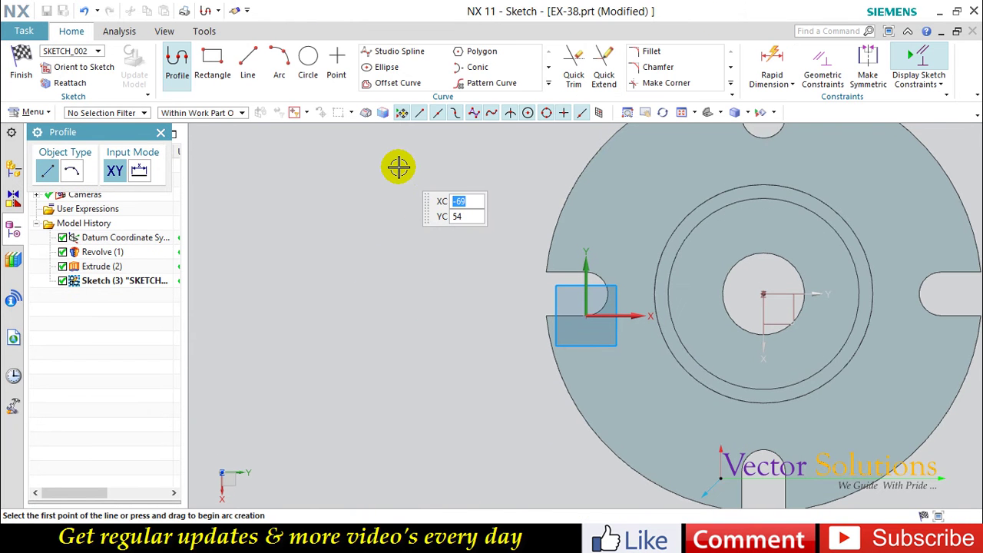
pyautogui.scroll(2, 307, 310)
# Draw a horizontal 80×20 rectangle centred on the hub hole
pyautogui.scroll(1, 307, 309)
pyautogui.click(213, 65)
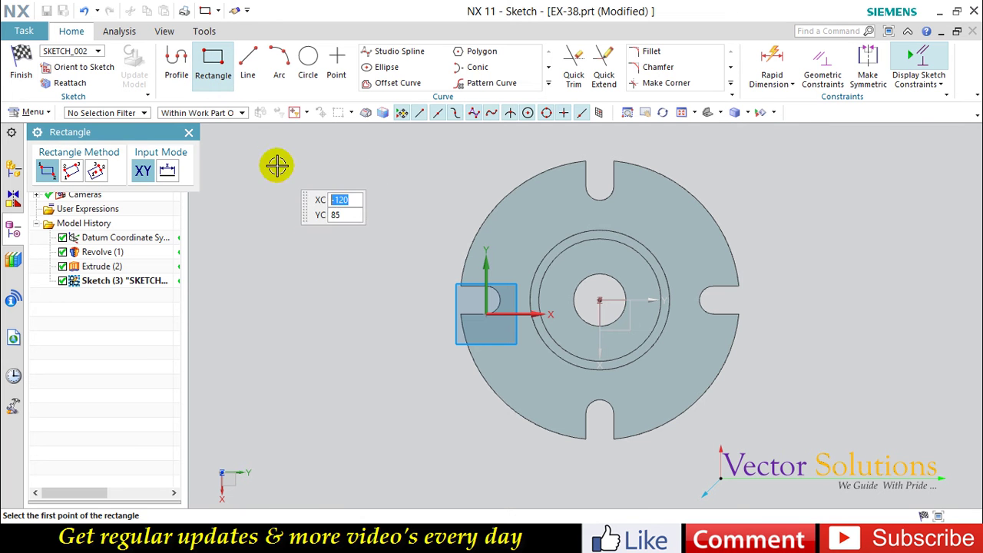
pyautogui.click(96, 170)
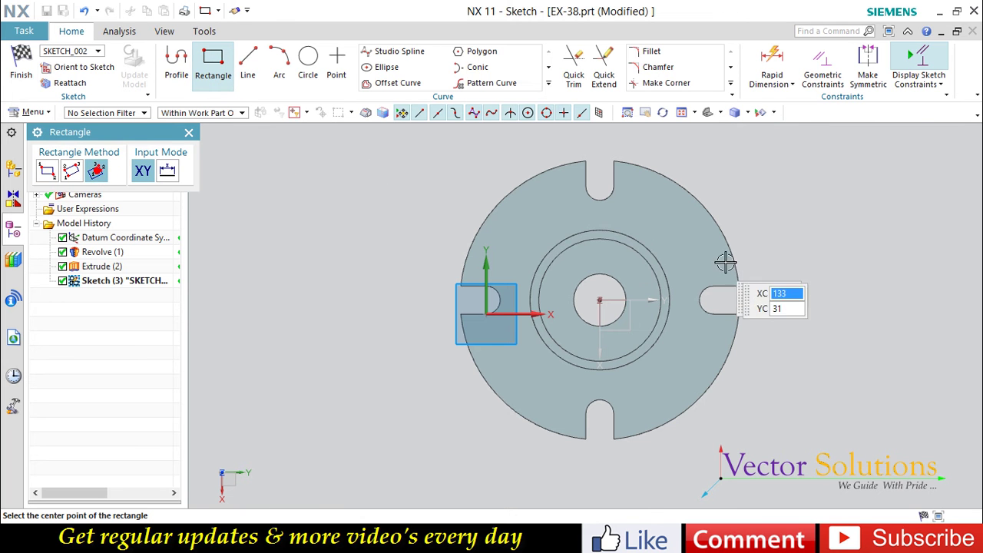
pyautogui.click(600, 299)
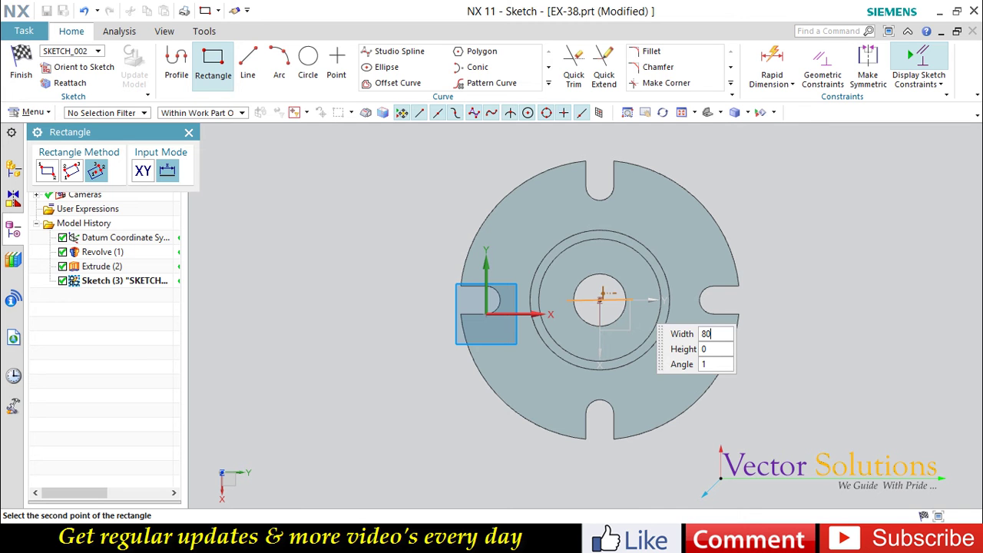
pyautogui.click(632, 299)
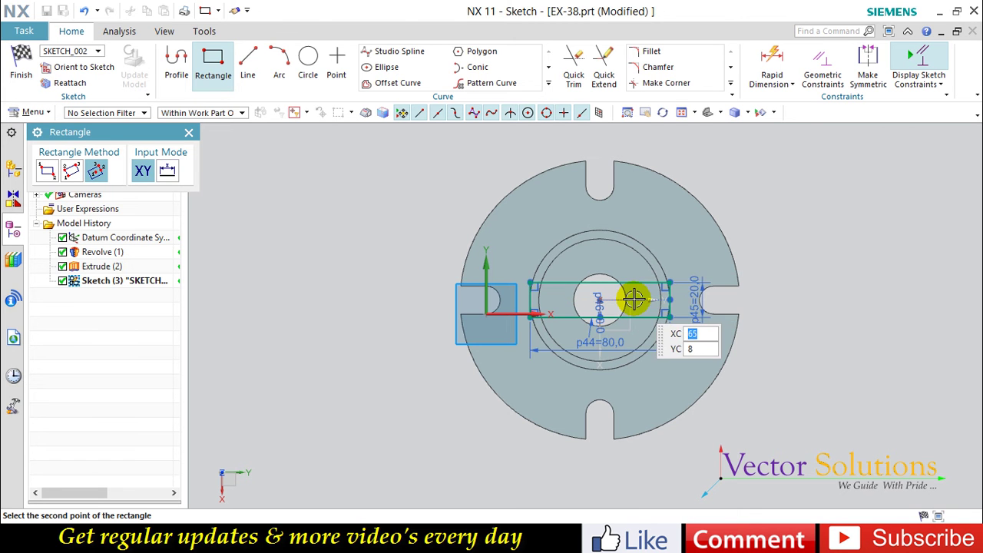
# Add a vertical 20×80 rectangle at the same centre to form a cross
pyautogui.scroll(2, 603, 298)
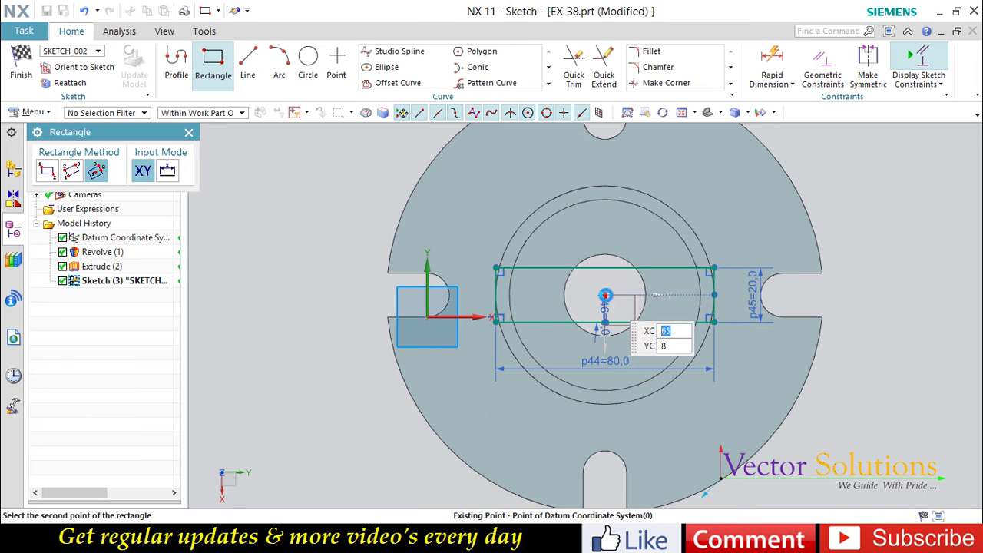
pyautogui.click(605, 295)
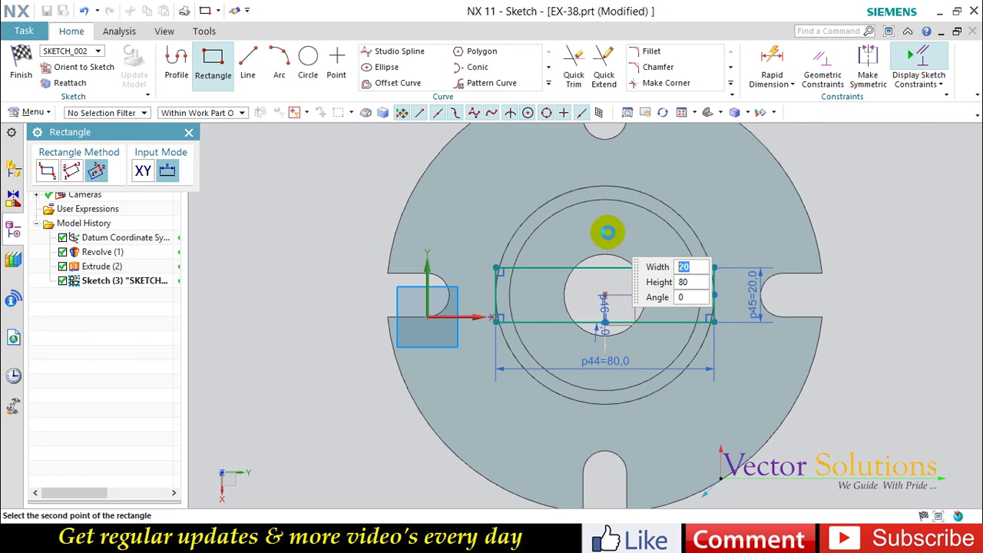
pyautogui.press('Return')
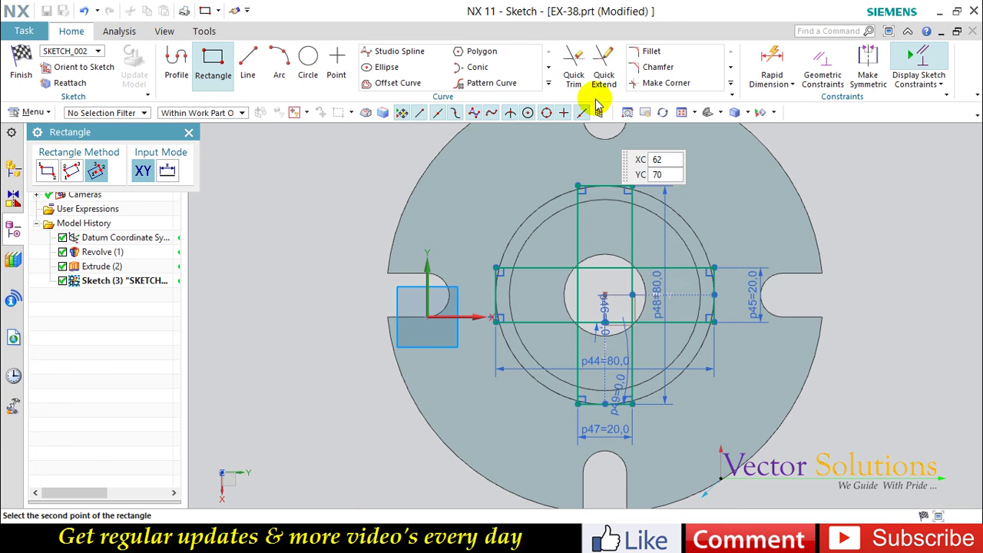
pyautogui.click(574, 67)
# Quick Trim the overlapping inner lines into one cross outline and finish Sketch (3)
pyautogui.scroll(-2, 638, 270)
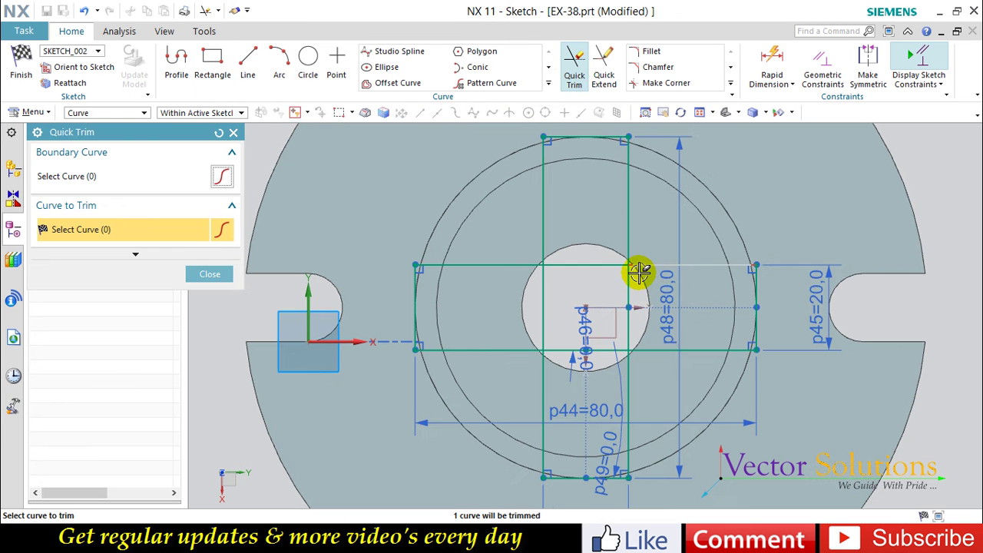
pyautogui.click(593, 258)
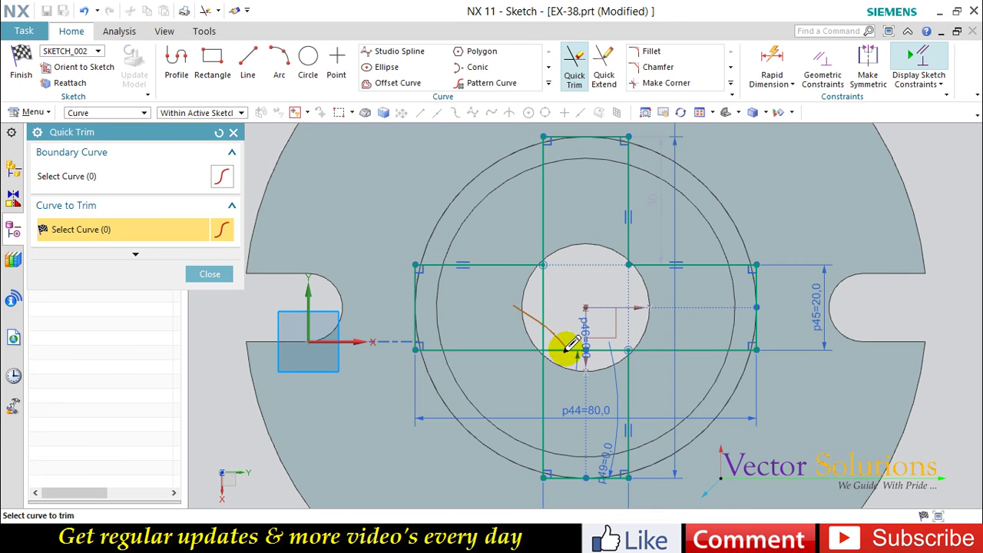
pyautogui.moveTo(572, 344); pyautogui.dragTo(570, 351)
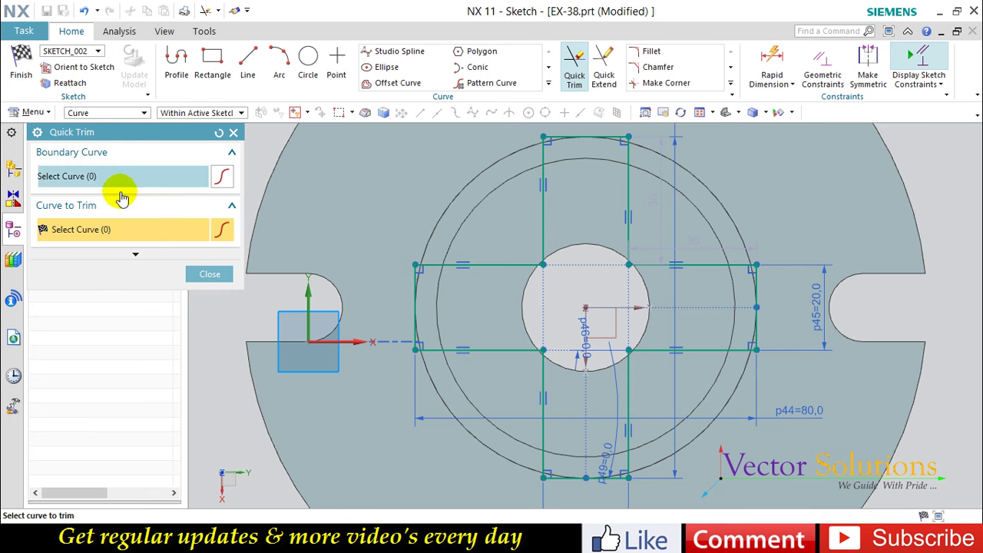
pyautogui.click(209, 275)
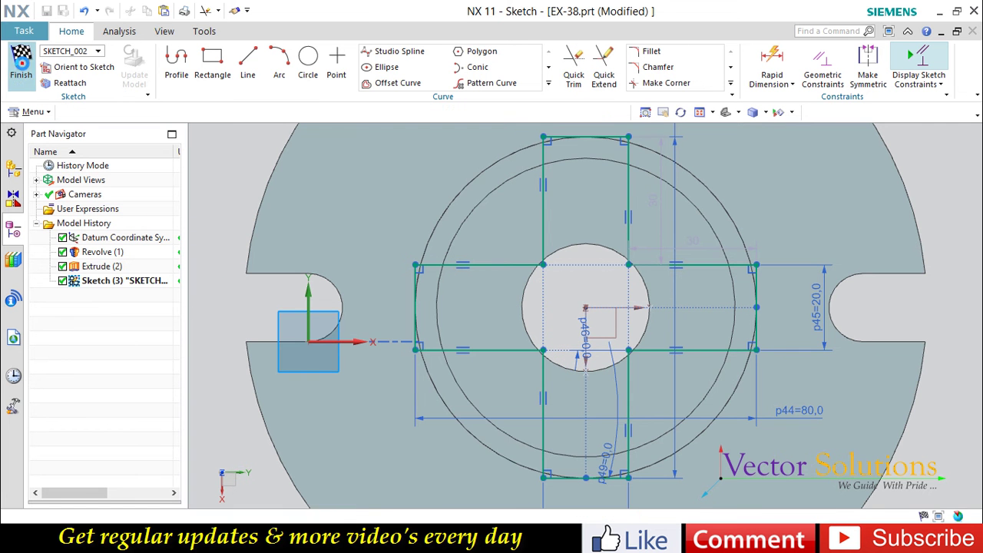
pyautogui.click(20, 61)
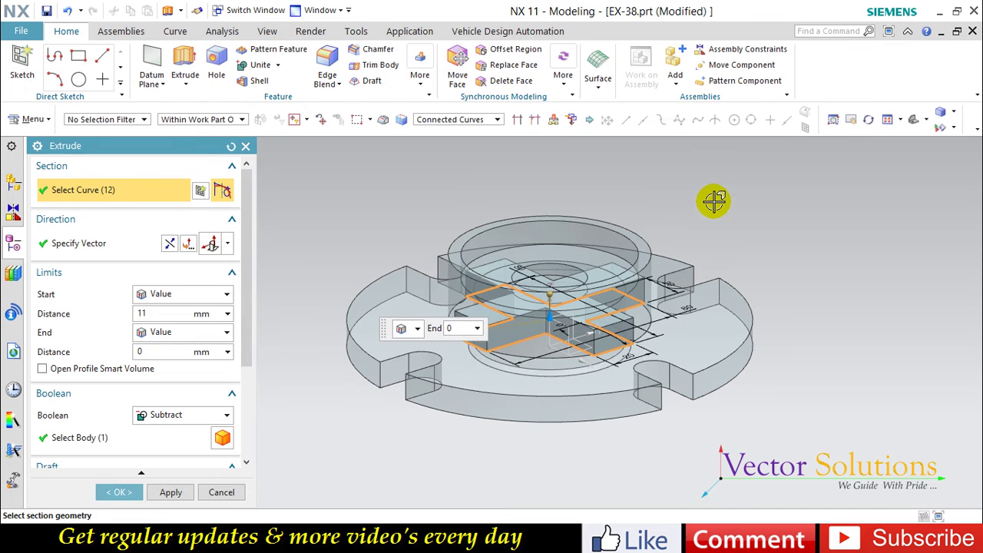
# Extrude the cross 5 mm as a Subtract cut into the hub
pyautogui.doubleClick(146, 313)
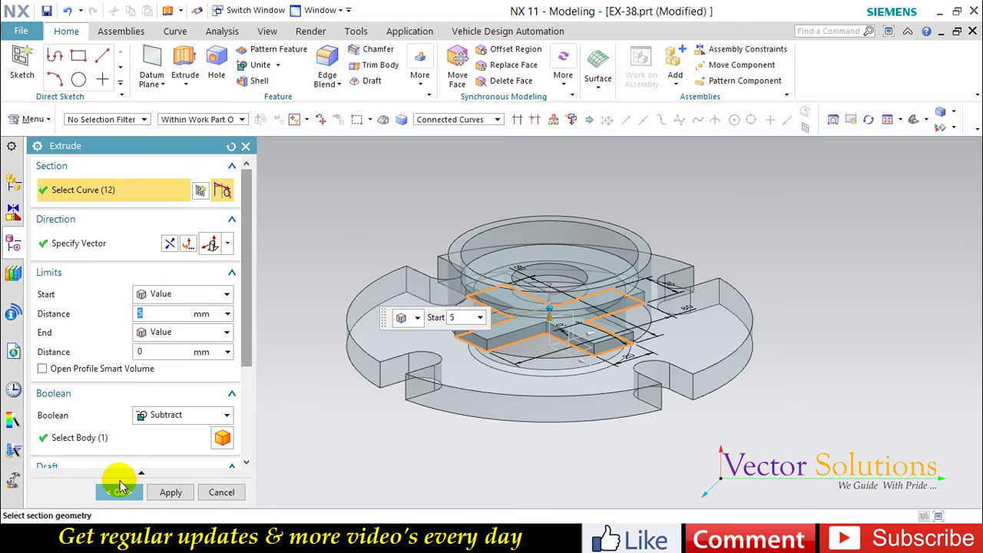
pyautogui.click(123, 491)
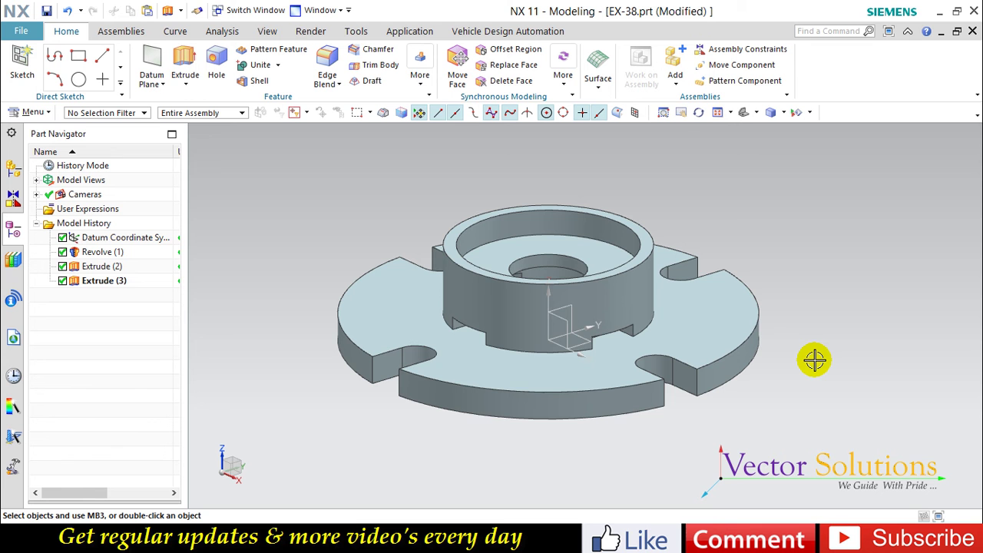
# Start a new extrude sketched on the disc face and draw a circle along the hub edge
pyautogui.moveTo(773, 246); pyautogui.dragTo(773, 256, button='middle')
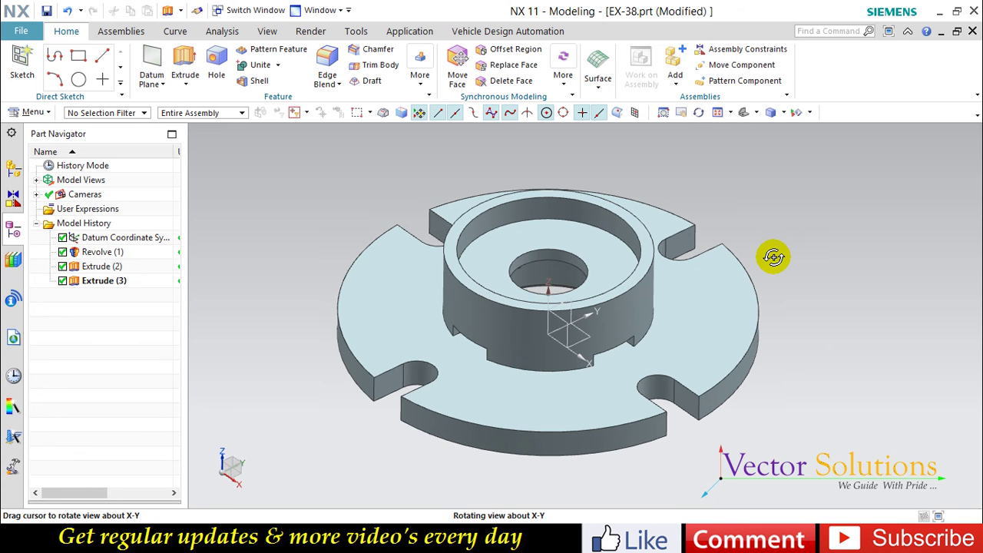
pyautogui.click(184, 63)
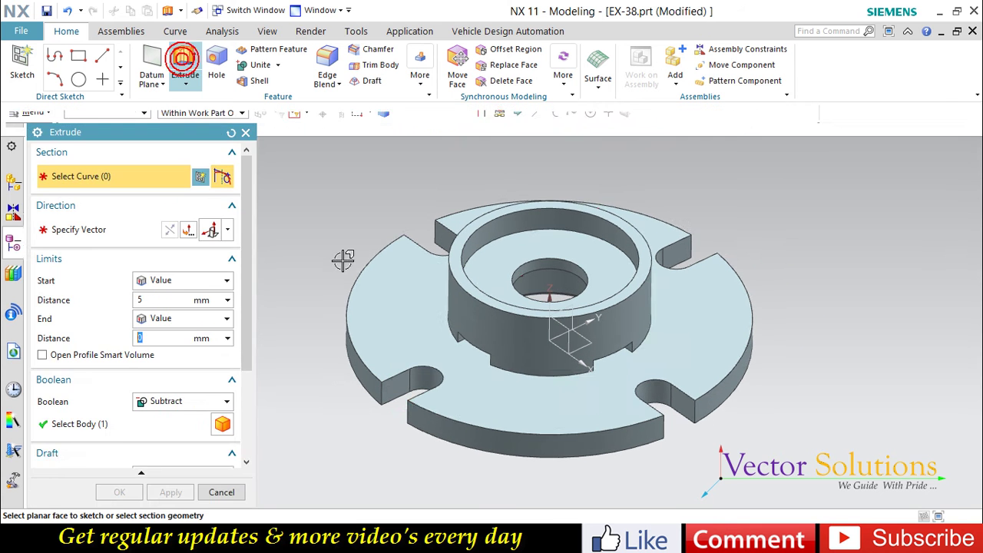
pyautogui.click(388, 292)
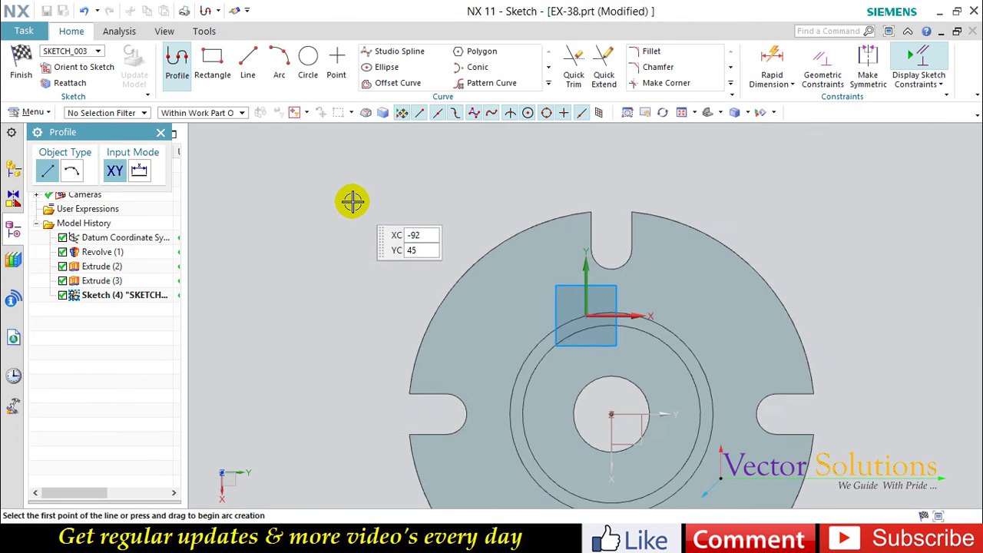
pyautogui.click(308, 61)
pyautogui.click(560, 371)
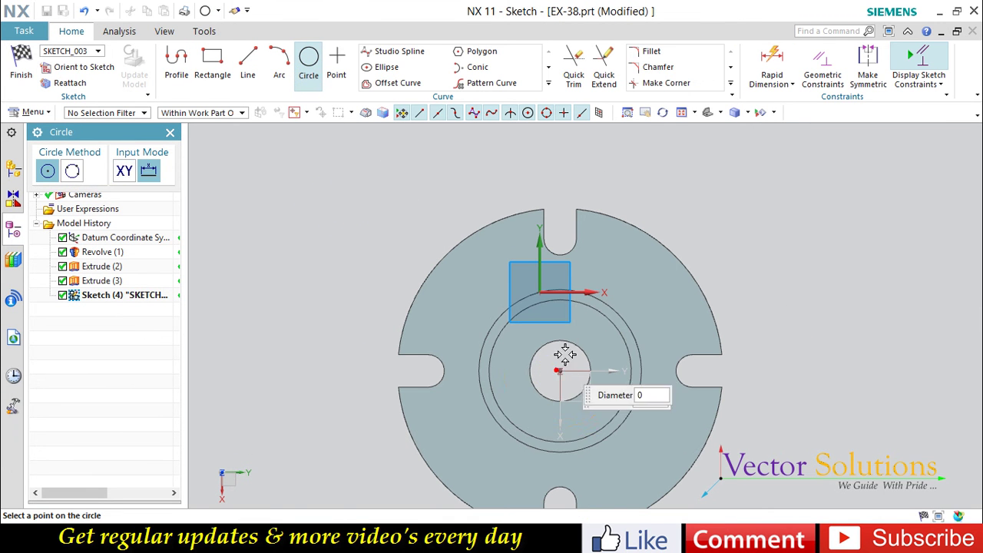
pyautogui.click(624, 320)
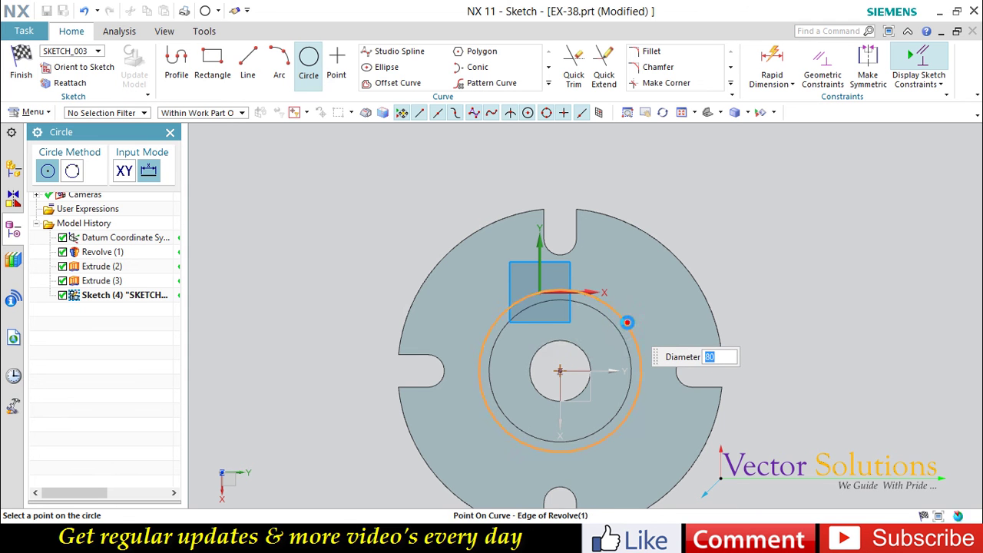
pyautogui.scroll(1, 763, 450)
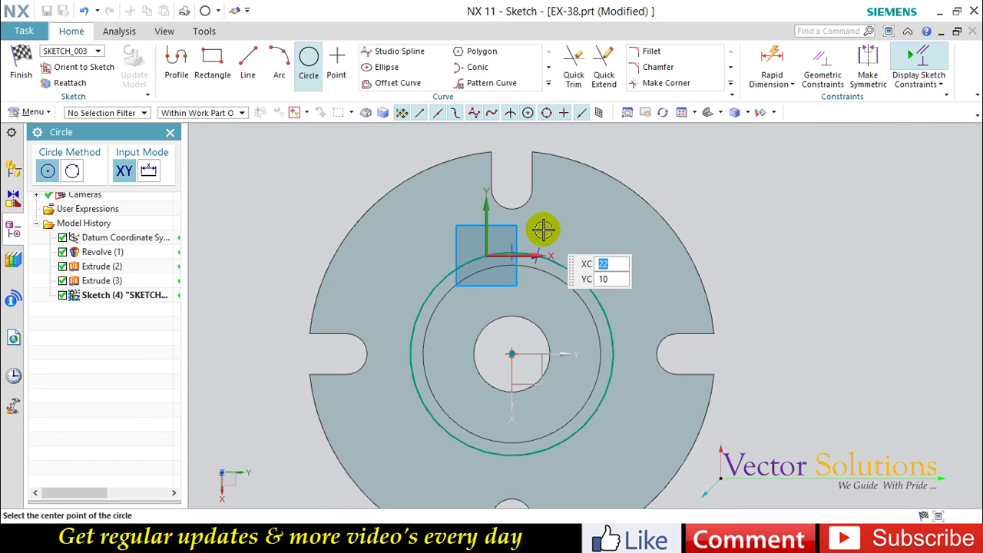
pyautogui.scroll(-2, 543, 229)
pyautogui.press('Escape')
# Draw concentric Ø14 and Ø28 circles at the top slot's rounded end
pyautogui.click(308, 61)
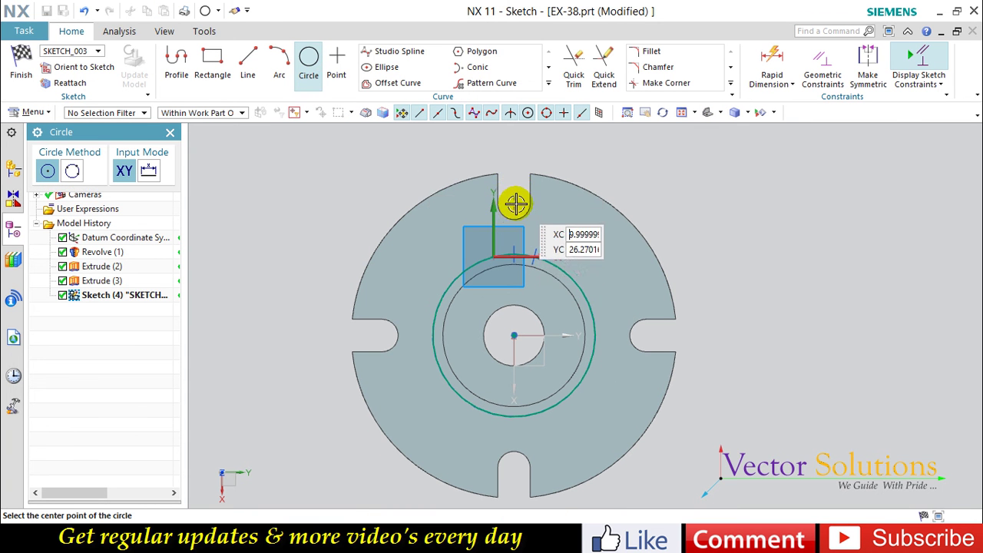
pyautogui.click(514, 237)
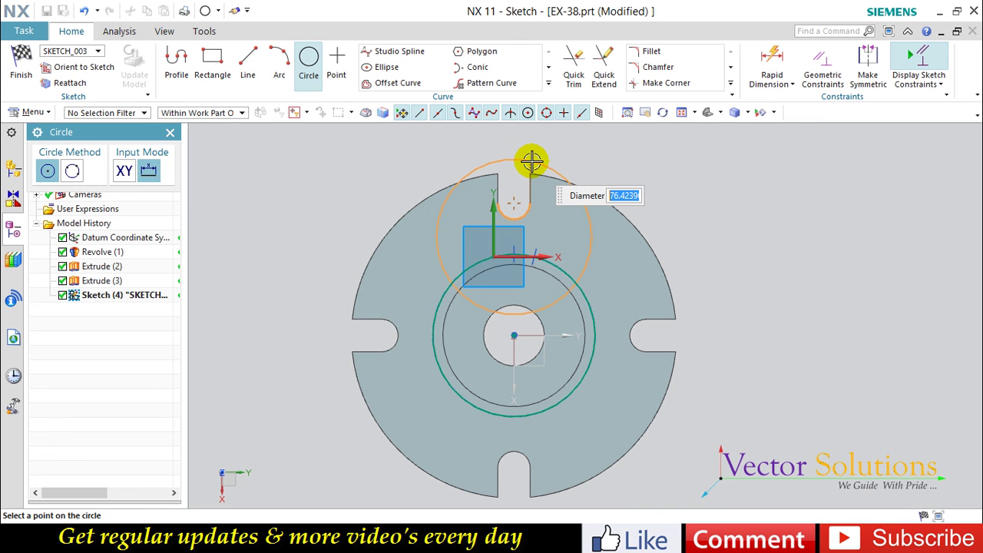
pyautogui.click(532, 161)
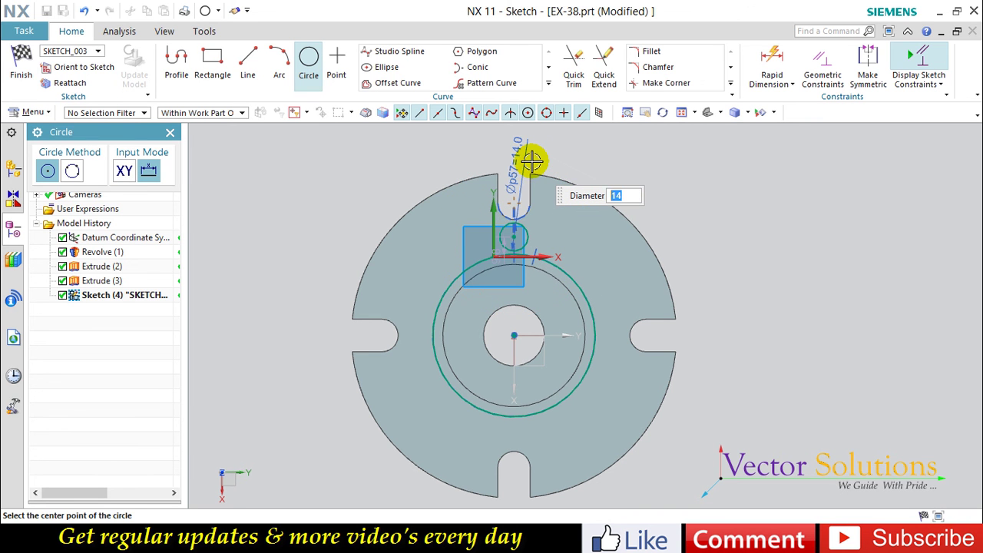
pyautogui.write('8')
pyautogui.click(531, 161)
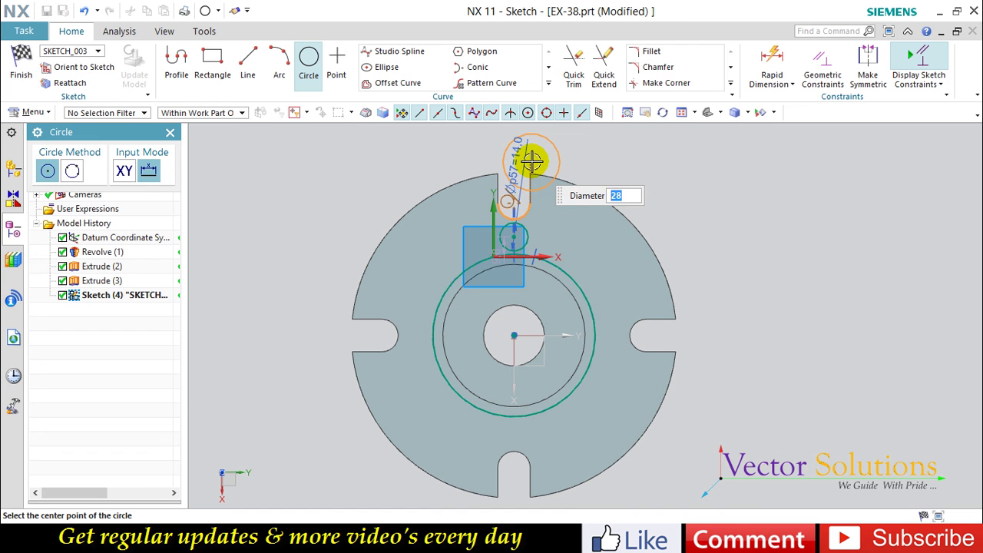
pyautogui.click(514, 235)
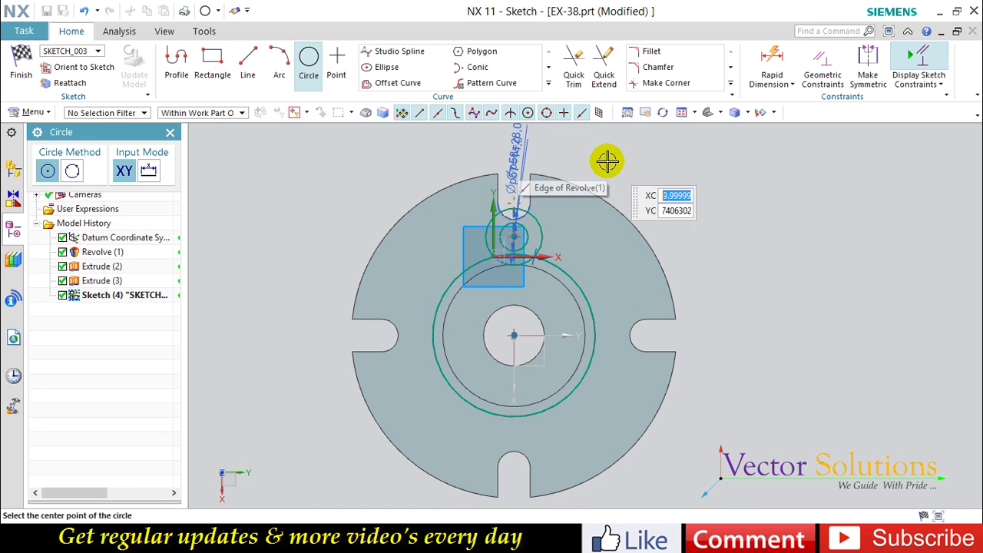
# Dimension the slot circles 55 mm above the hub centre
pyautogui.click(772, 63)
pyautogui.click(514, 335)
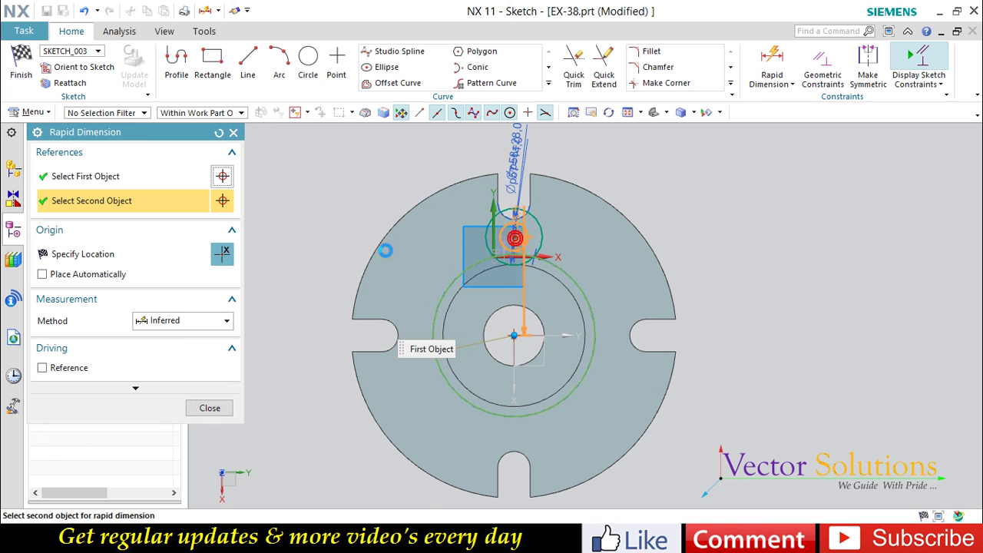
pyautogui.click(514, 237)
pyautogui.click(353, 247)
pyautogui.write('55')
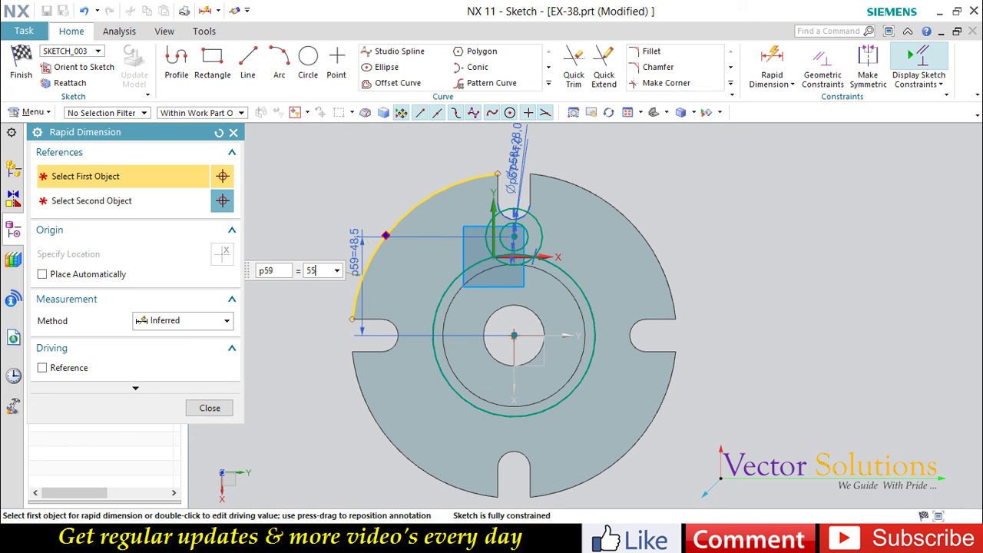
pyautogui.press('Return')
pyautogui.middleClick(382, 232)
pyautogui.scroll(-1, 402, 176)
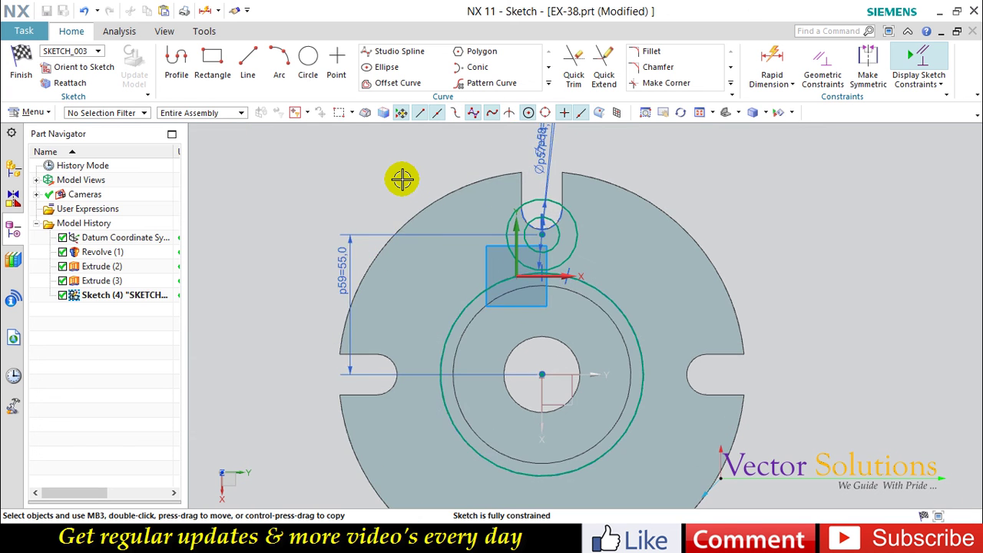
# Draw a side line from the Ø28 circle's left quadrant down to the outer circle
pyautogui.click(247, 65)
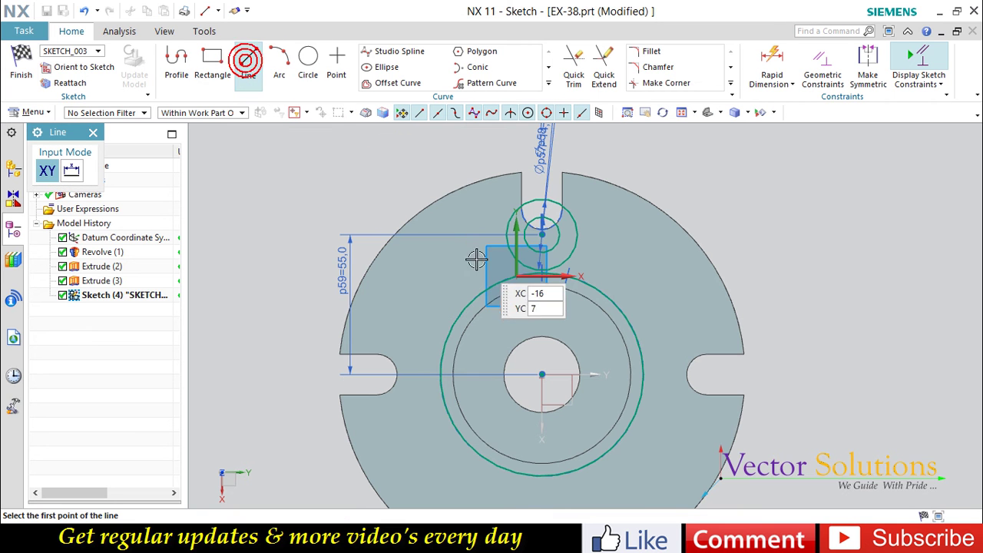
pyautogui.click(506, 234)
pyautogui.click(507, 334)
pyautogui.middleClick(507, 334)
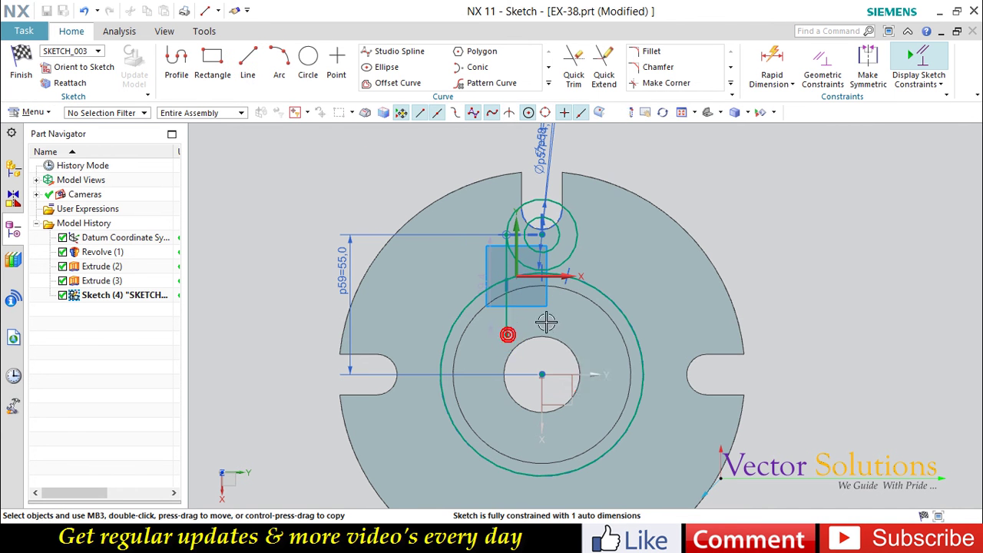
pyautogui.click(507, 317)
# Mirror the side line across the vertical XZ datum plane
pyautogui.click(548, 83)
pyautogui.click(414, 99)
pyautogui.click(205, 237)
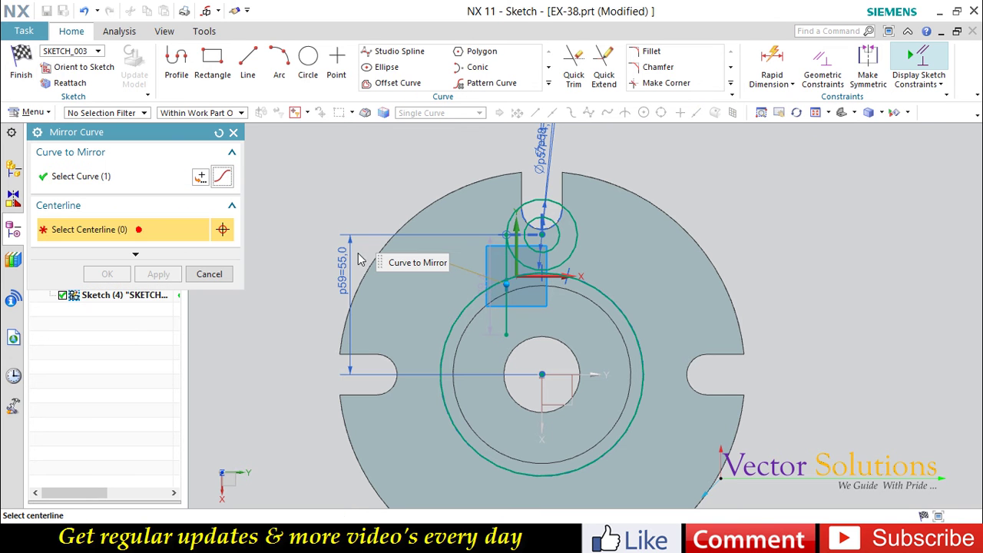
pyautogui.click(543, 387)
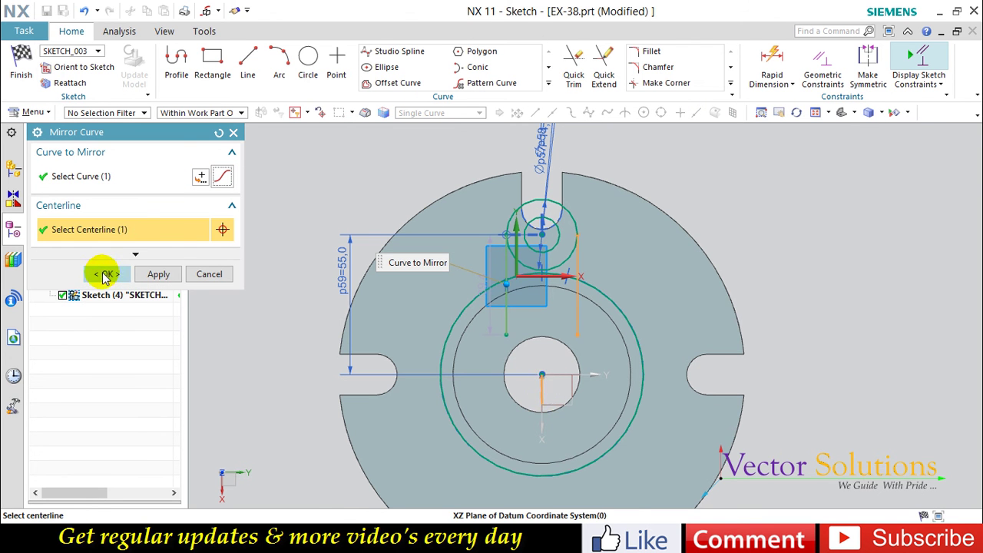
pyautogui.click(104, 274)
# Trim the excess arc so the lug outline becomes a closed U shape
pyautogui.click(574, 66)
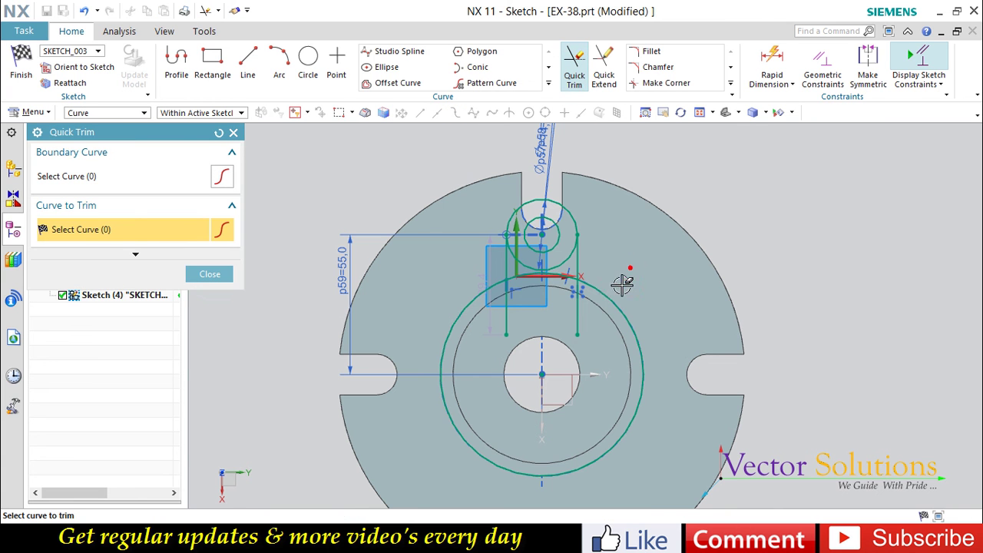
pyautogui.moveTo(608, 307); pyautogui.dragTo(504, 309)
pyautogui.scroll(2, 568, 257)
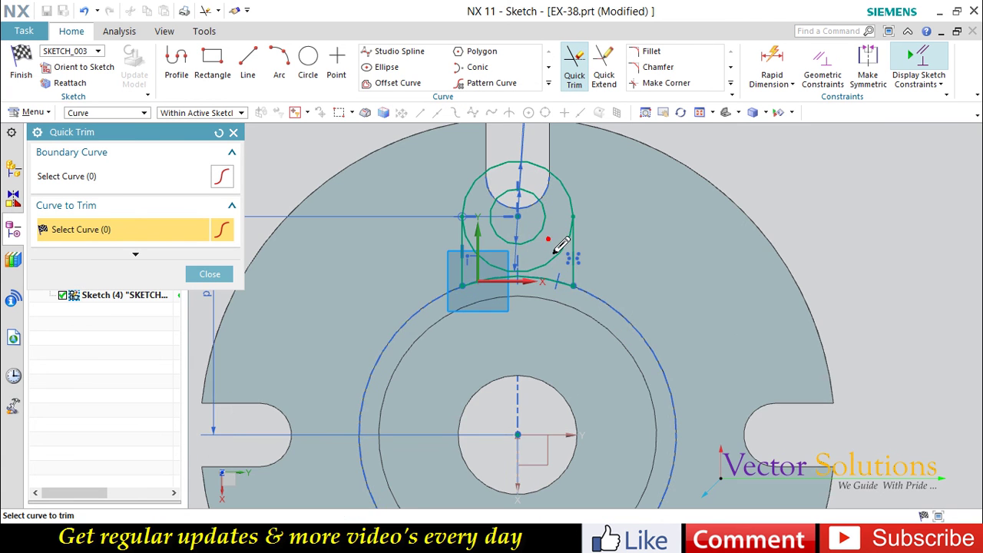
pyautogui.scroll(-1, 592, 249)
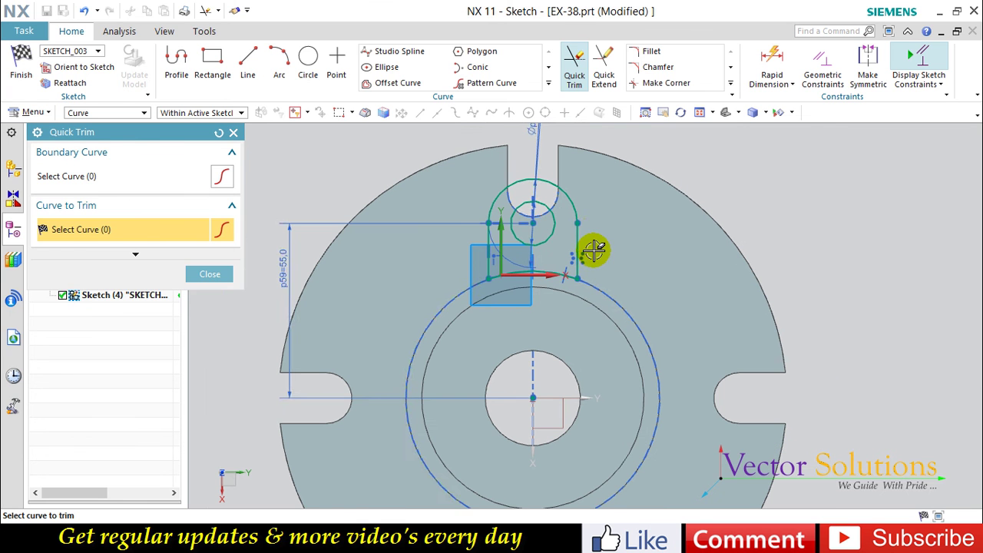
pyautogui.press('Escape')
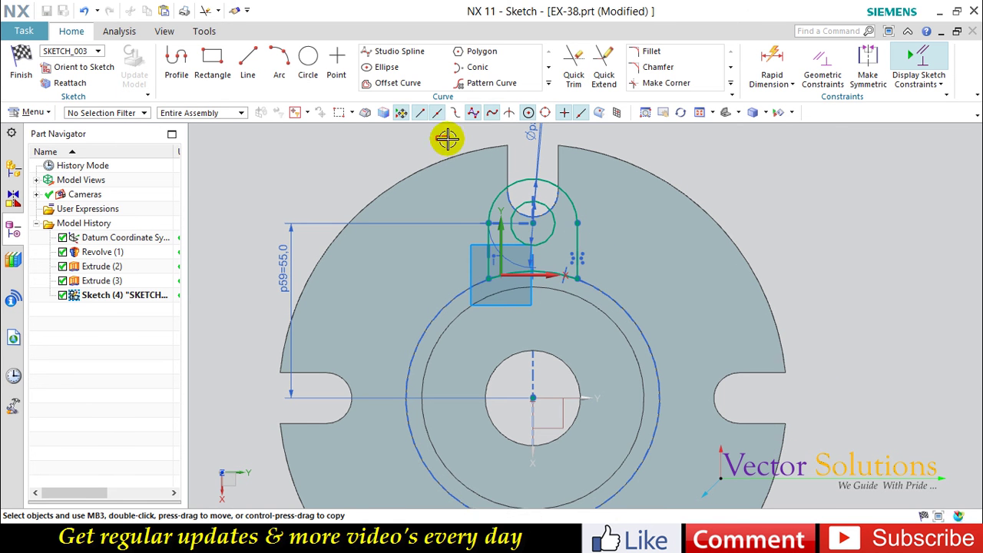
pyautogui.click(143, 113)
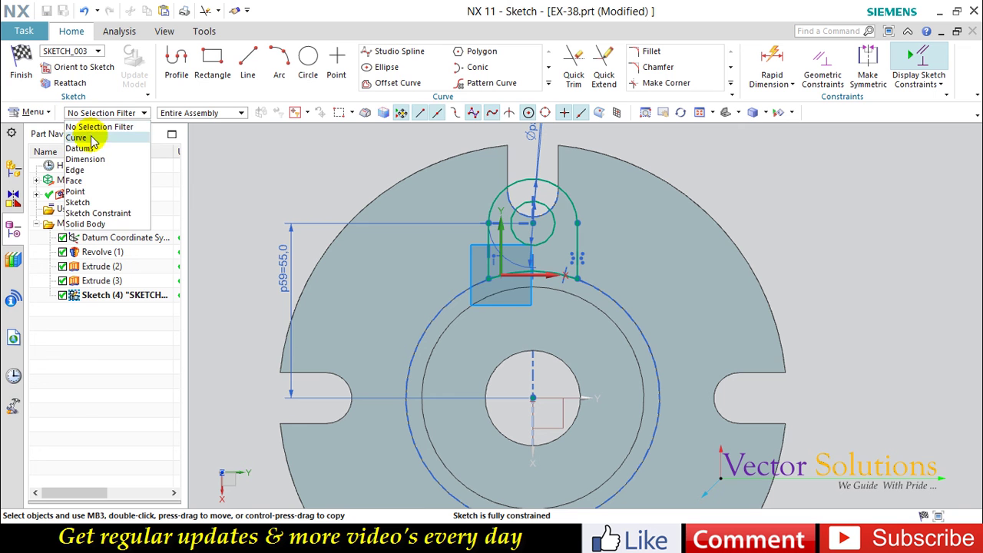
# Rotate the five lug-outline curves 45° about the hub centre with Move Curve
pyautogui.click(91, 138)
pyautogui.moveTo(467, 146); pyautogui.dragTo(607, 299)
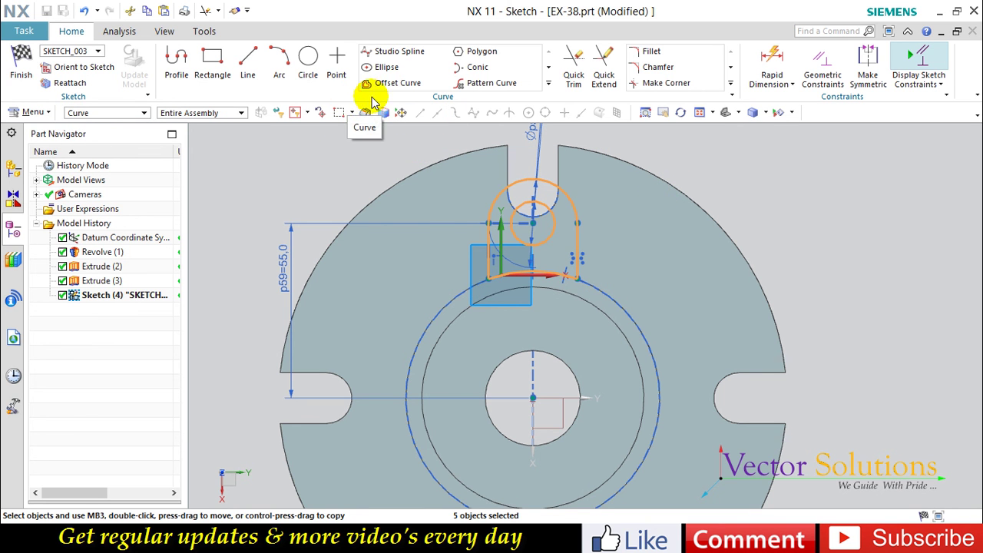
pyautogui.click(730, 83)
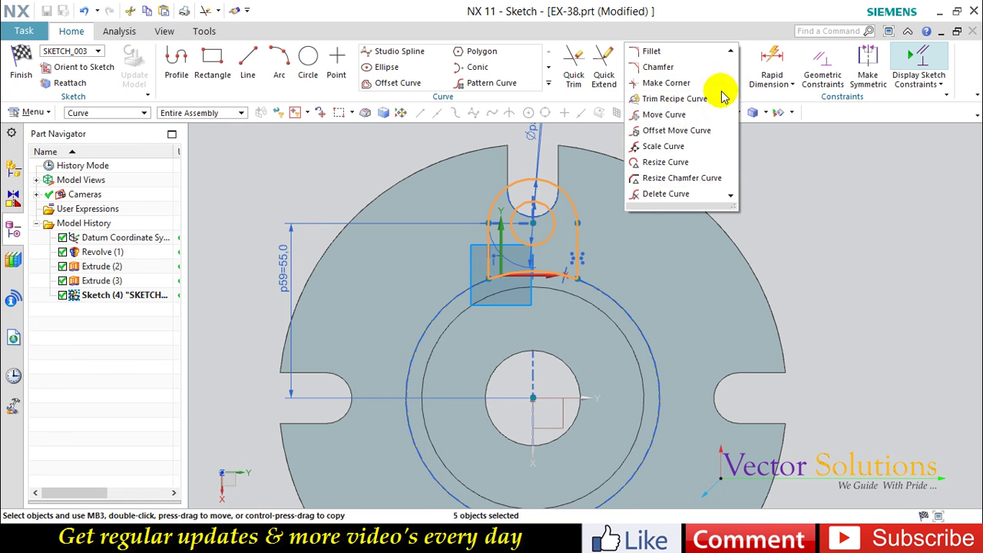
pyautogui.click(663, 115)
pyautogui.scroll(-1, 386, 153)
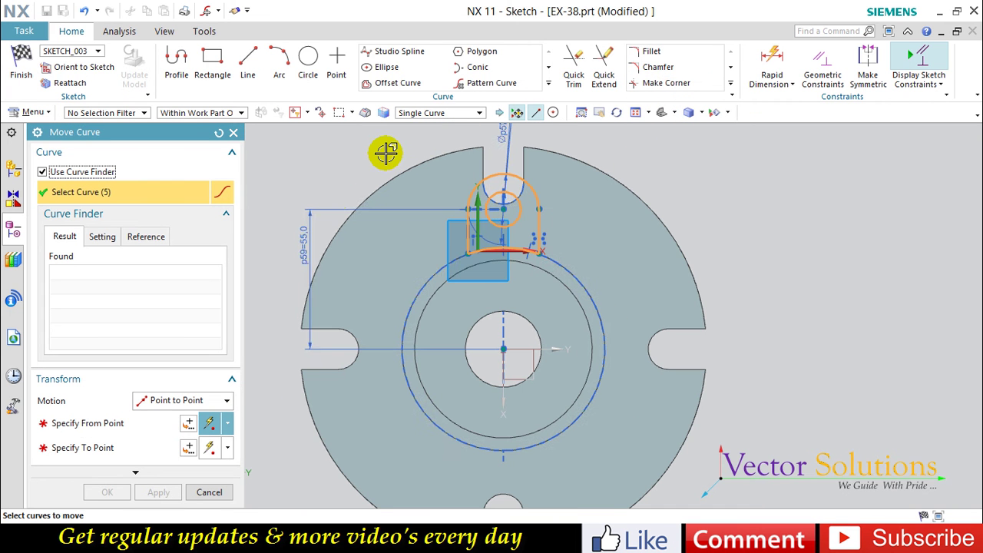
pyautogui.click(225, 400)
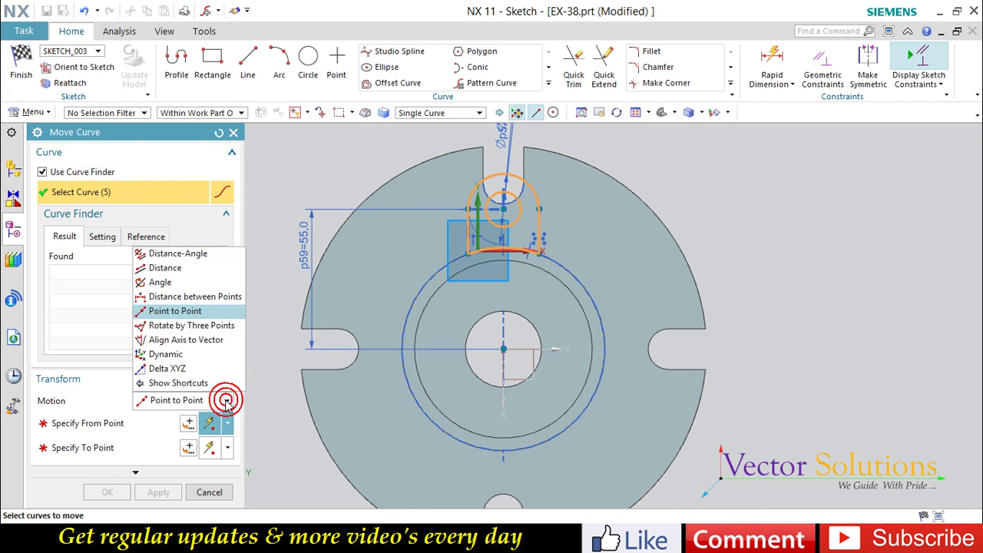
pyautogui.click(185, 283)
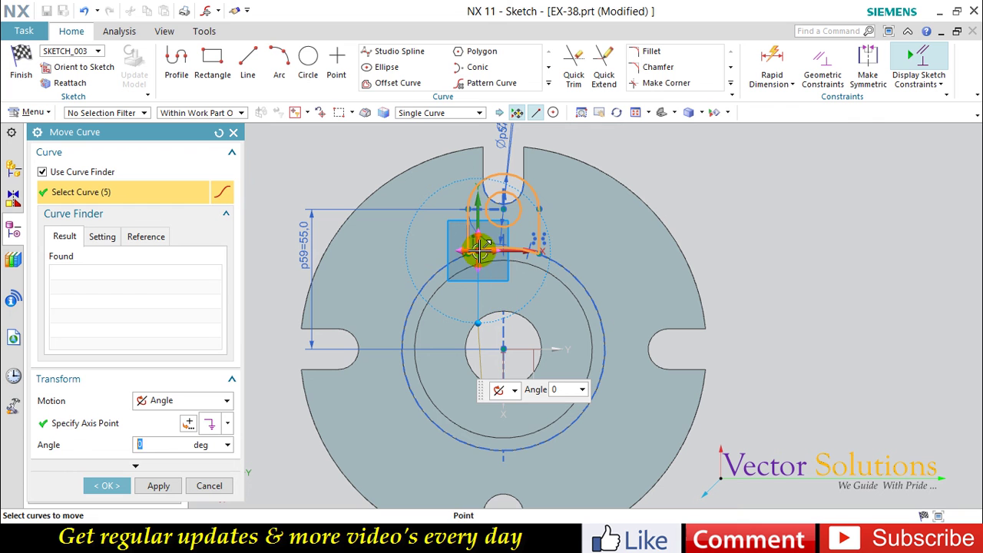
pyautogui.middleClick(504, 350)
pyautogui.click(504, 349)
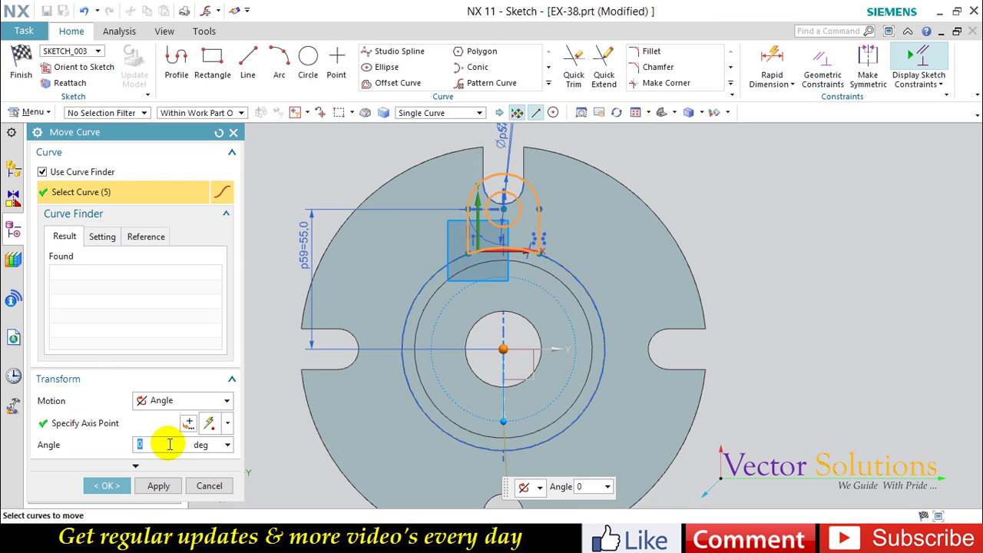
pyautogui.write('45')
pyautogui.press('Return')
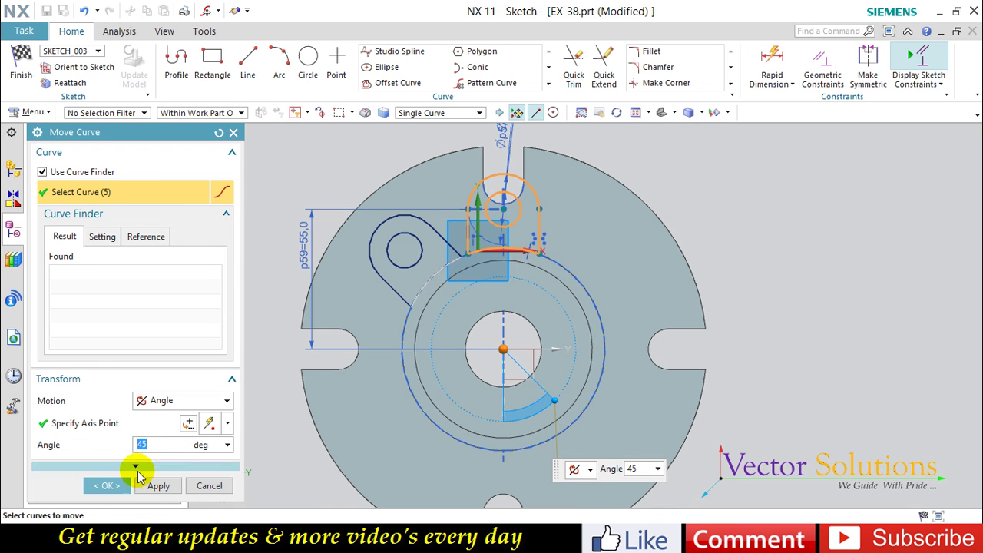
pyautogui.click(114, 484)
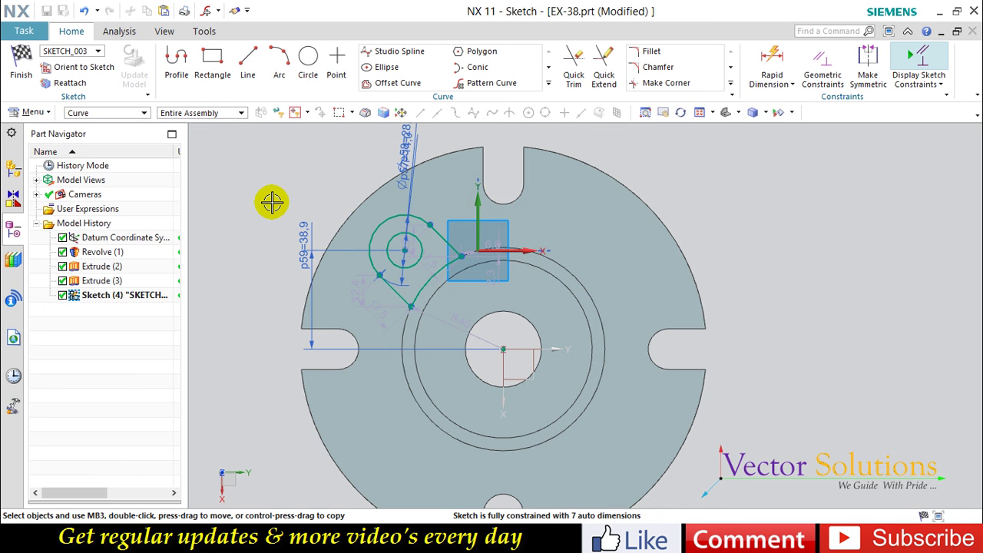
# Pattern the lug curves circularly, 4 copies at 90° about the disc centre, and finish the sketch
pyautogui.moveTo(315, 171); pyautogui.dragTo(472, 318)
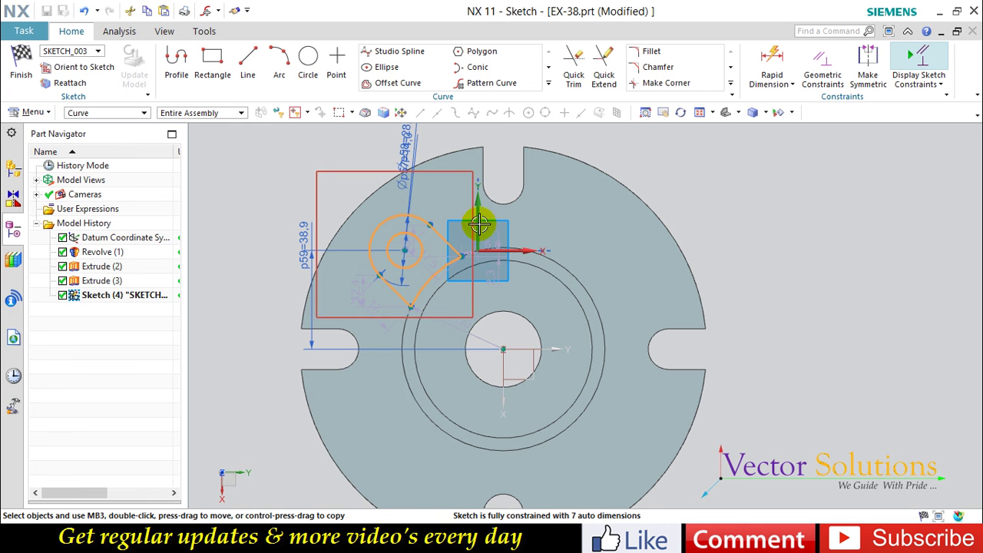
pyautogui.click(491, 83)
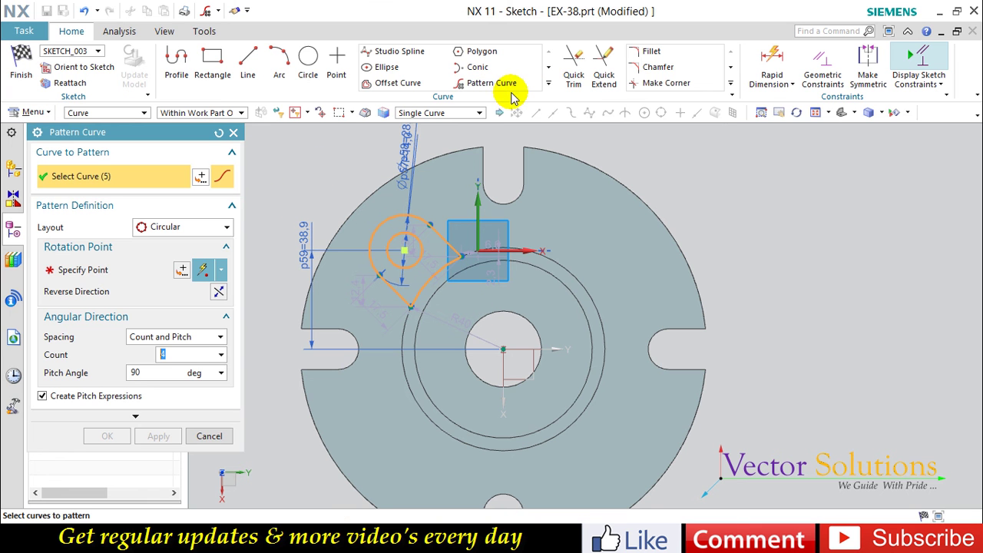
pyautogui.click(136, 266)
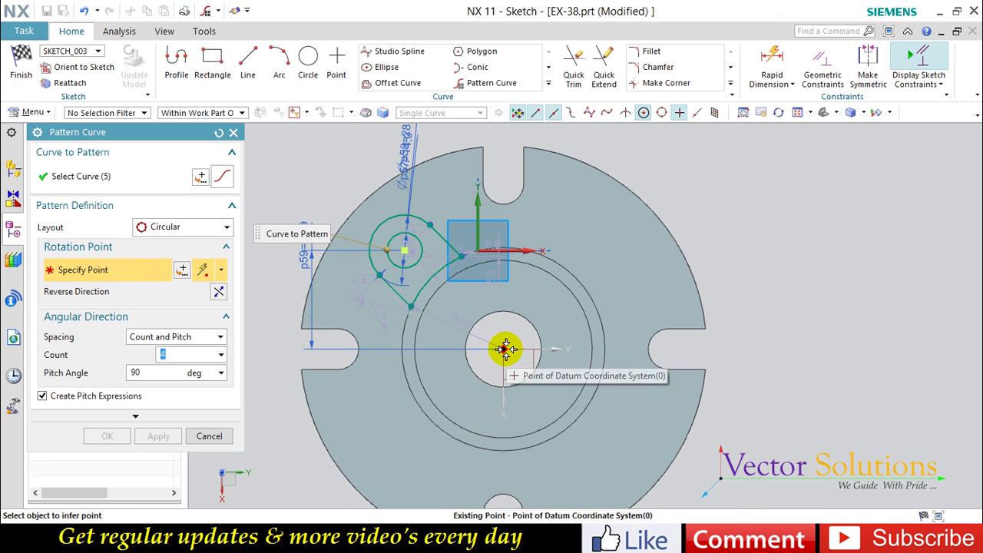
pyautogui.click(504, 349)
pyautogui.click(105, 433)
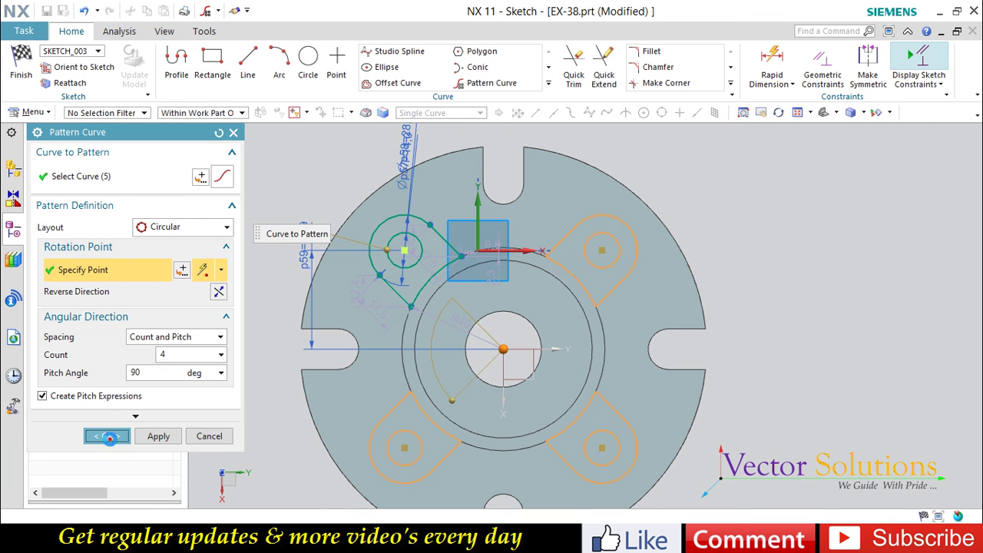
pyautogui.click(23, 65)
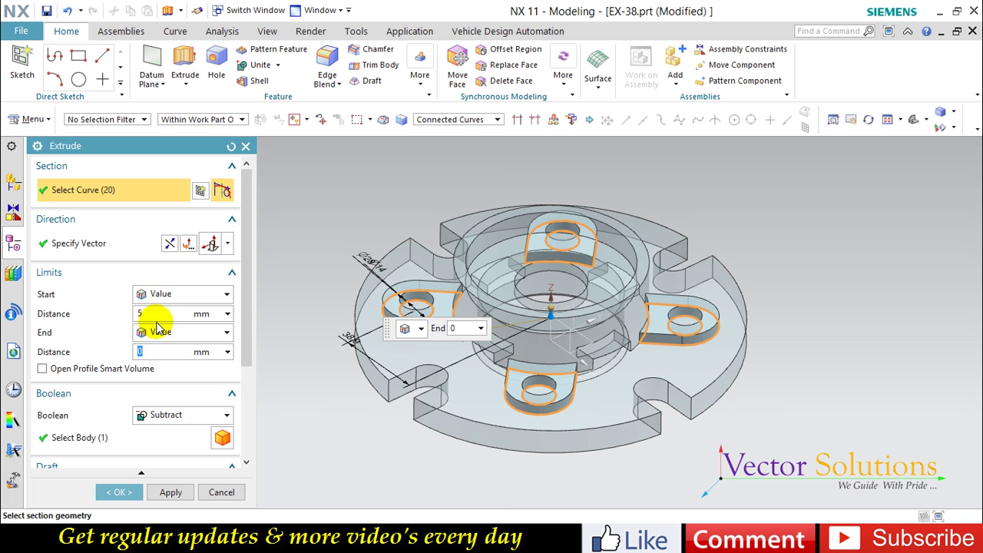
# Extrude the four lug outlines 24 mm with Unite, then view the part in a standard orientation
pyautogui.doubleClick(157, 315)
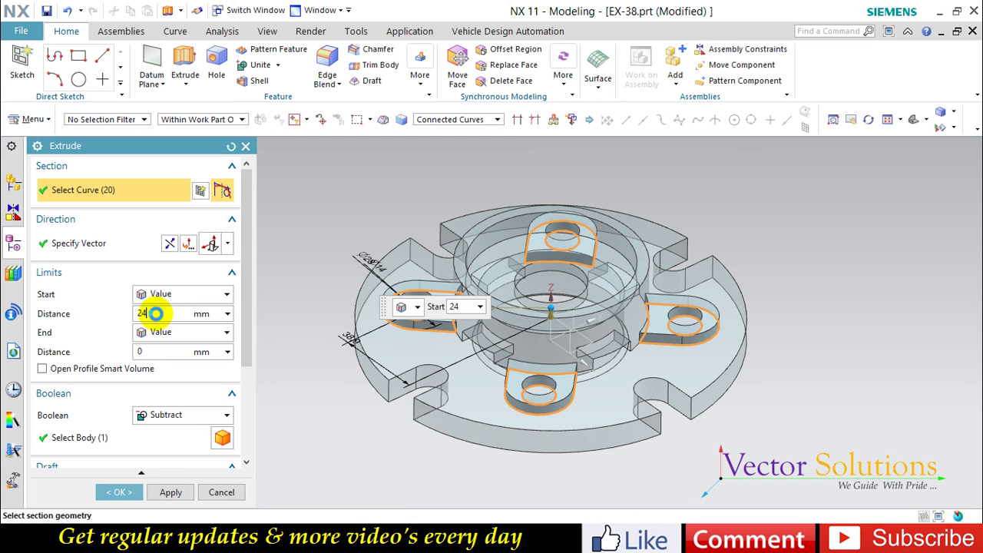
pyautogui.press('Return')
pyautogui.click(187, 415)
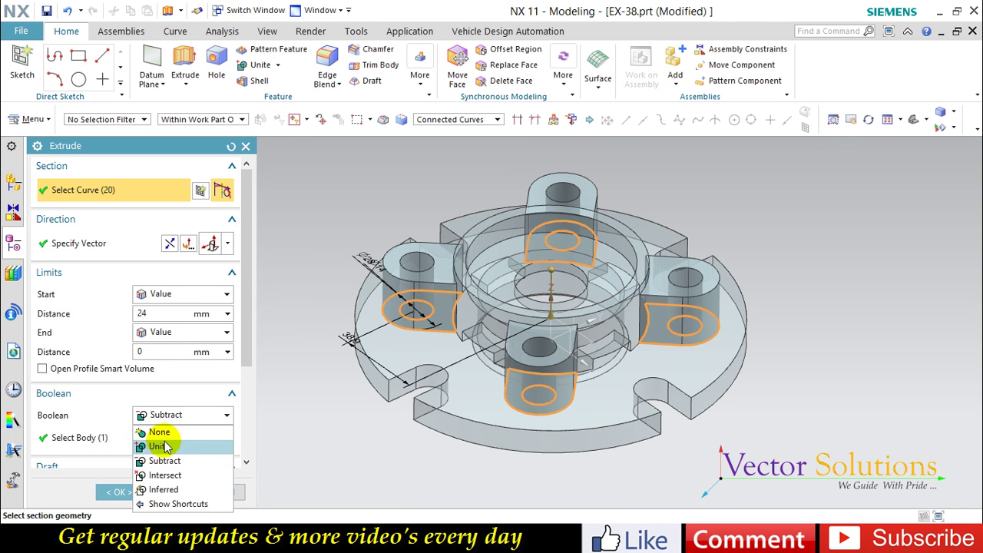
pyautogui.click(164, 446)
pyautogui.click(115, 491)
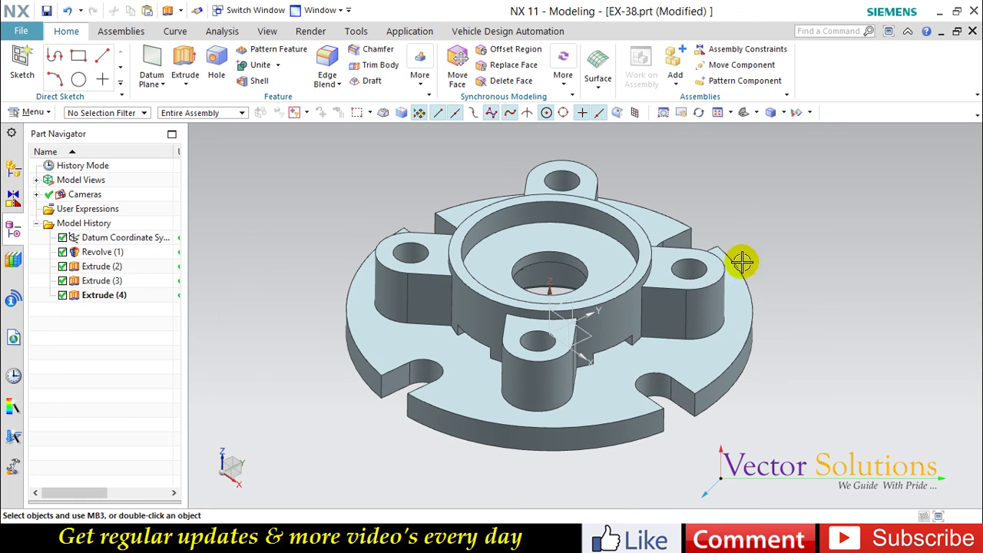
pyautogui.moveTo(777, 251); pyautogui.dragTo(754, 255, button='middle')
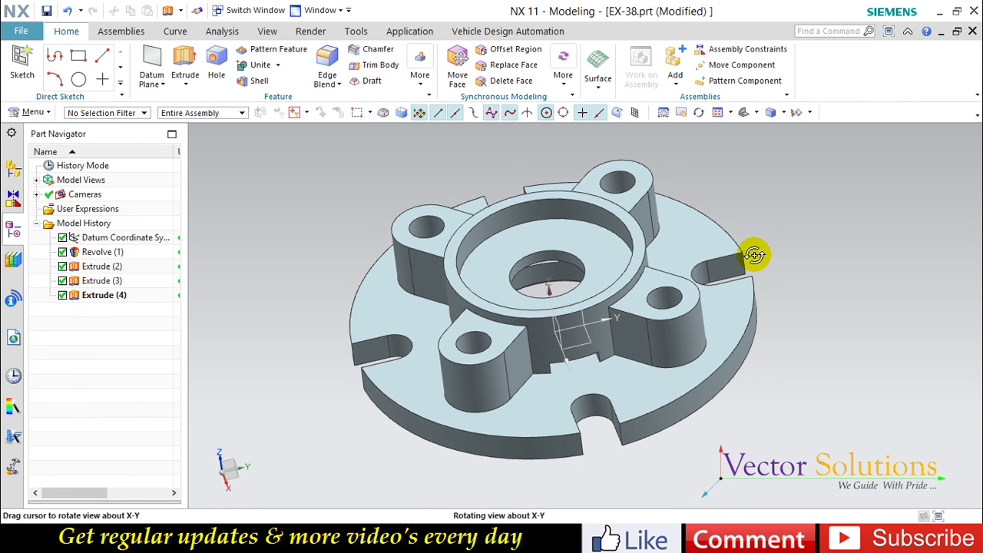
pyautogui.click(723, 112)
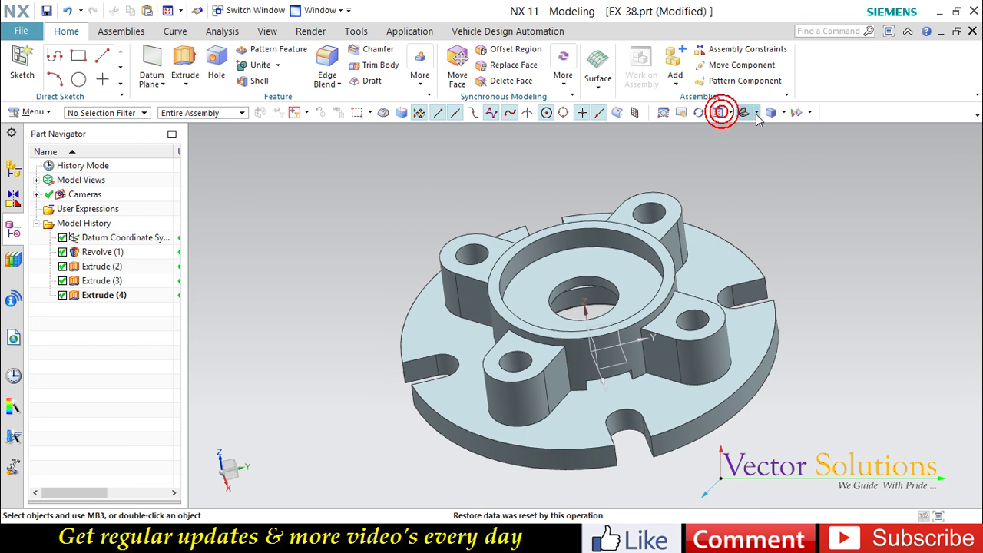
pyautogui.click(756, 114)
pyautogui.click(792, 136)
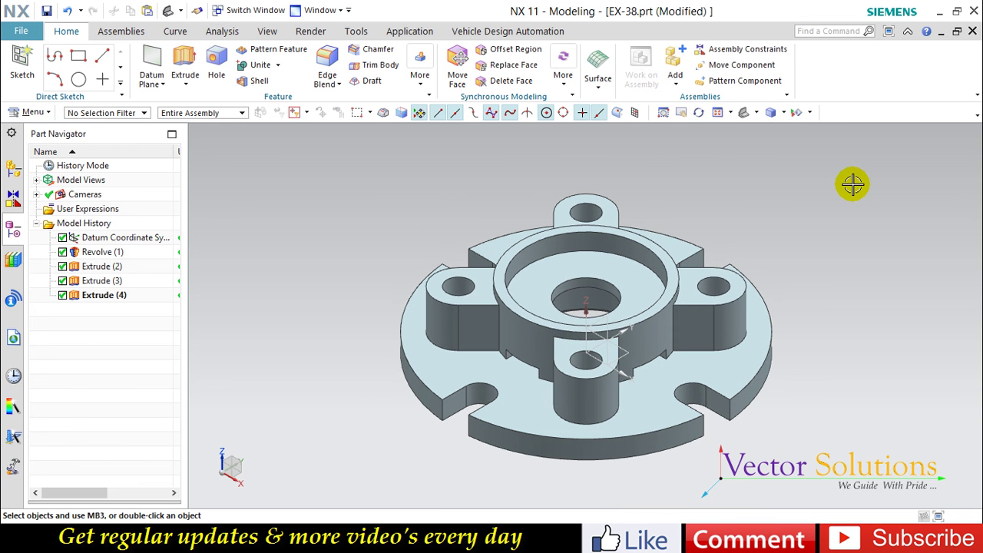